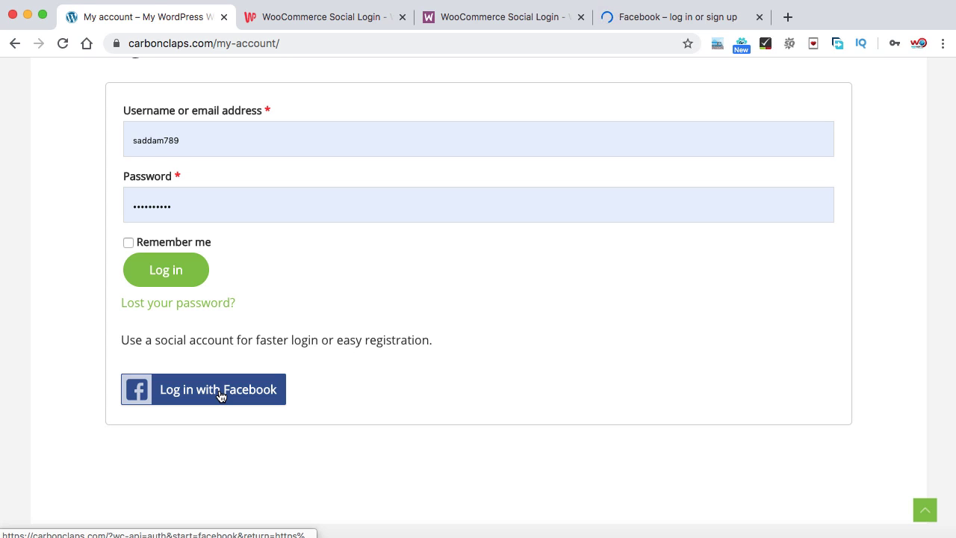
# Step: Log in to the store with Facebook using the saved password and allow profile sharing
pyautogui.click(221, 396)
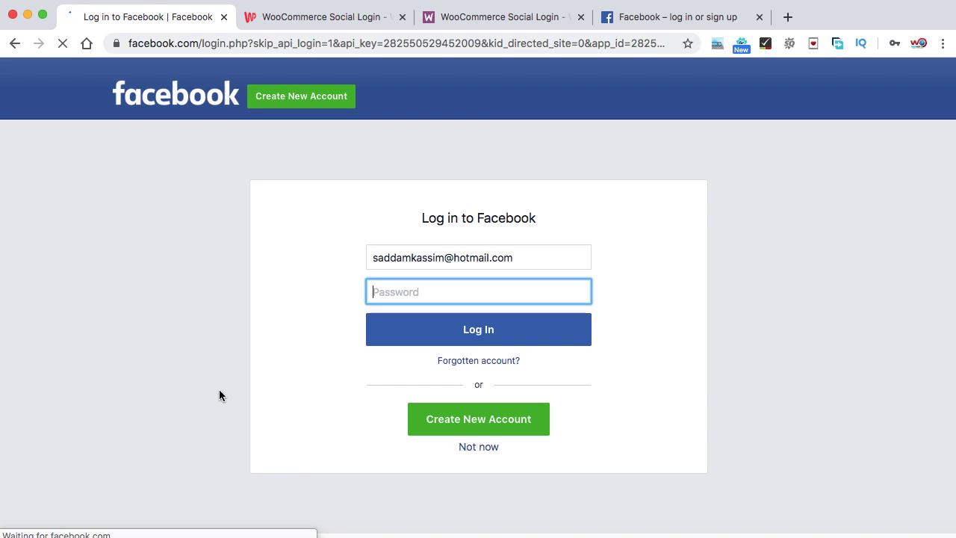
pyautogui.click(432, 294)
pyautogui.hotkey('ctrl', 'v')
pyautogui.click(481, 324)
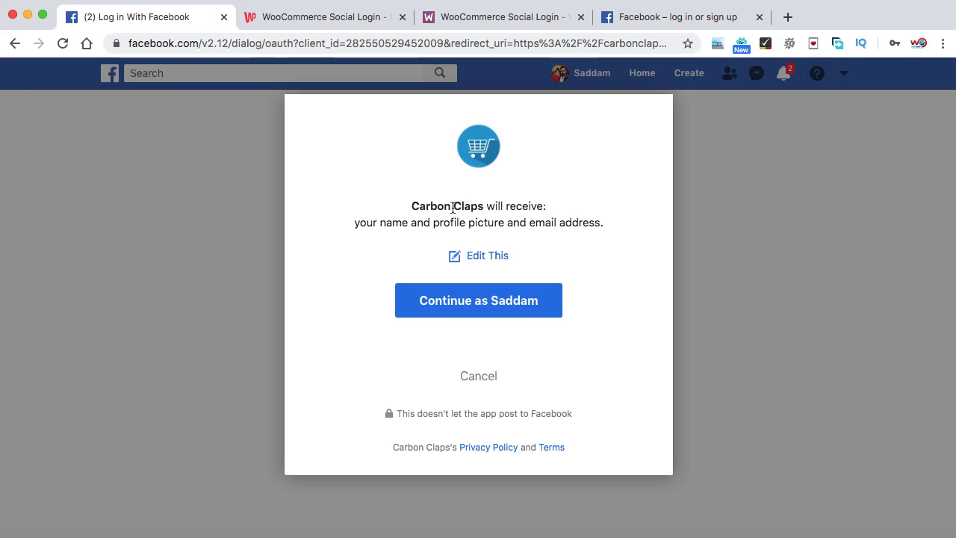
pyautogui.click(477, 302)
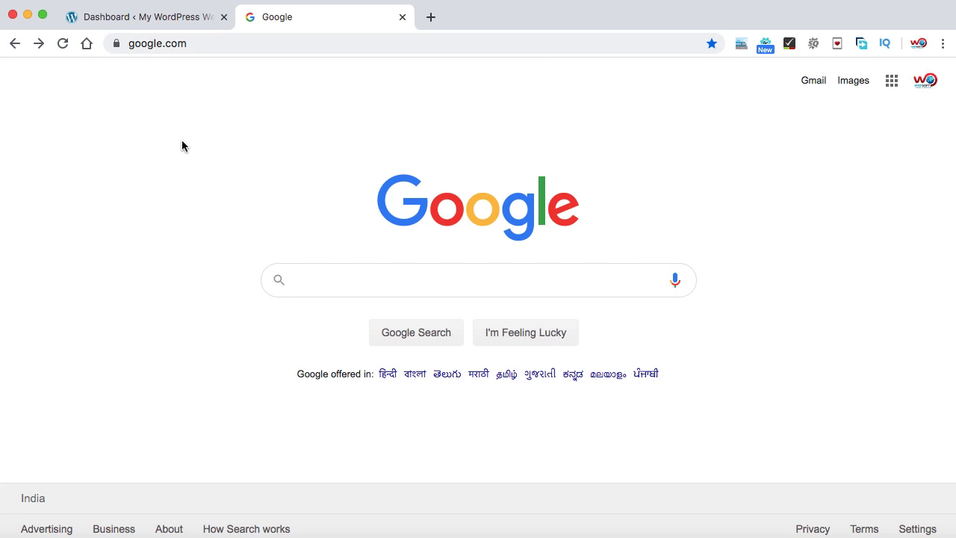
# Step: Load the wpscratch.com site in the current tab
pyautogui.click(218, 45)
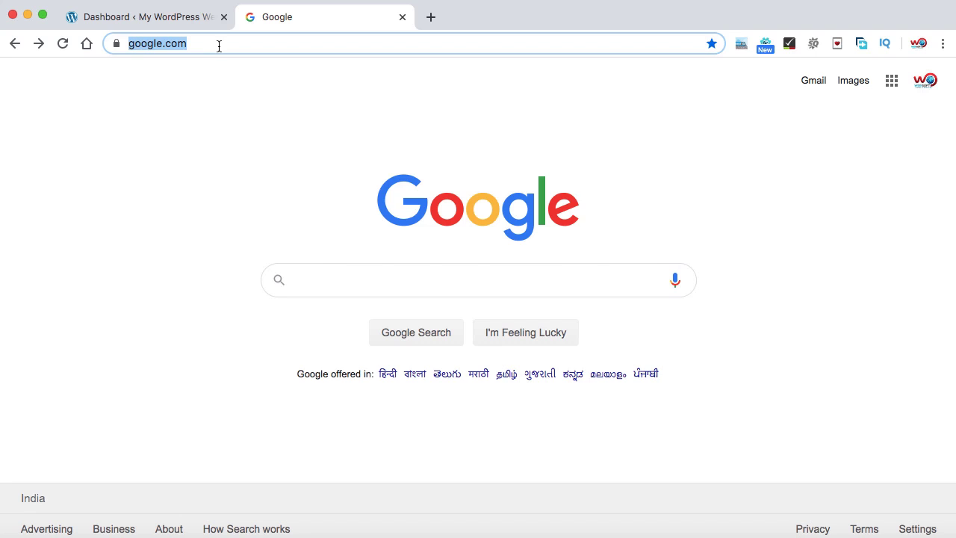
pyautogui.write('wps')
pyautogui.press('Right')
pyautogui.press('Return')
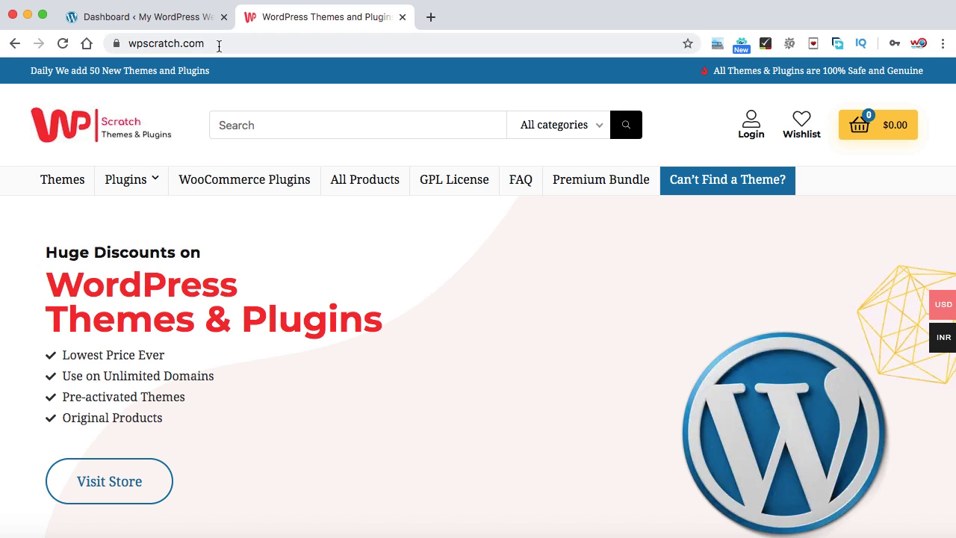
# Step: Search the store for 'woocommerce social login'
pyautogui.write('woocommerce social login')
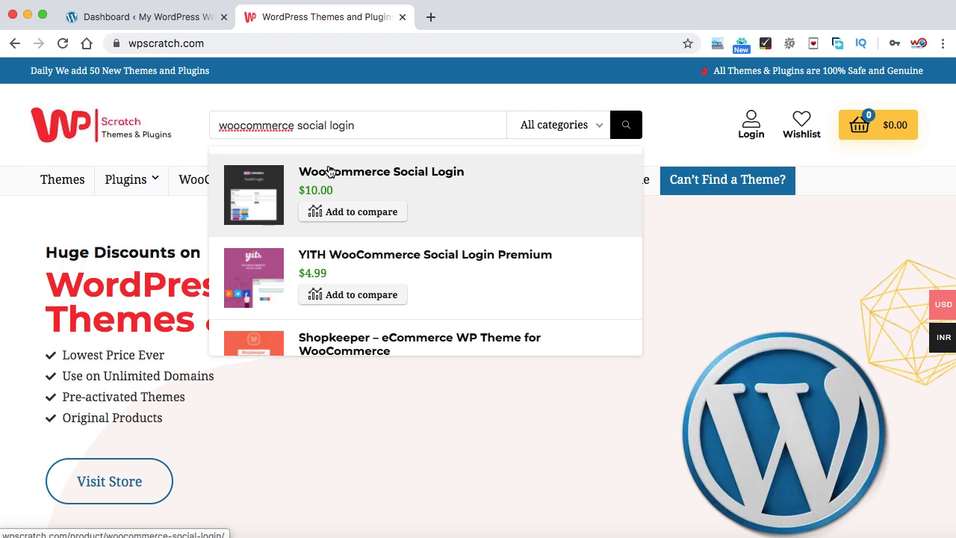
# Step: Compare the $10 WP Scratch product page with the official $79 WooCommerce listing, then return to the dashboard
pyautogui.click(385, 176)
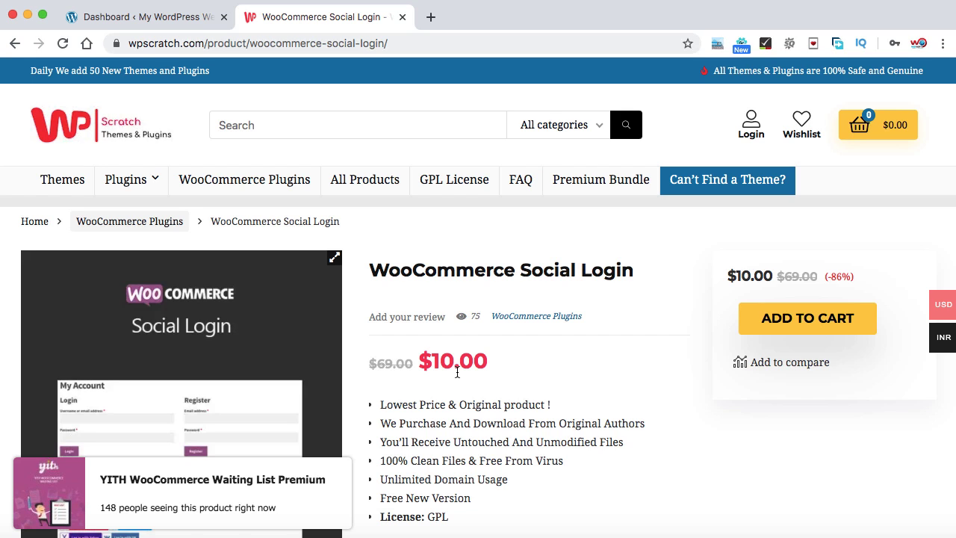
pyautogui.click(428, 23)
pyautogui.write('https://woocommerce.com/products/woocommerce-social-login/')
pyautogui.press('Return')
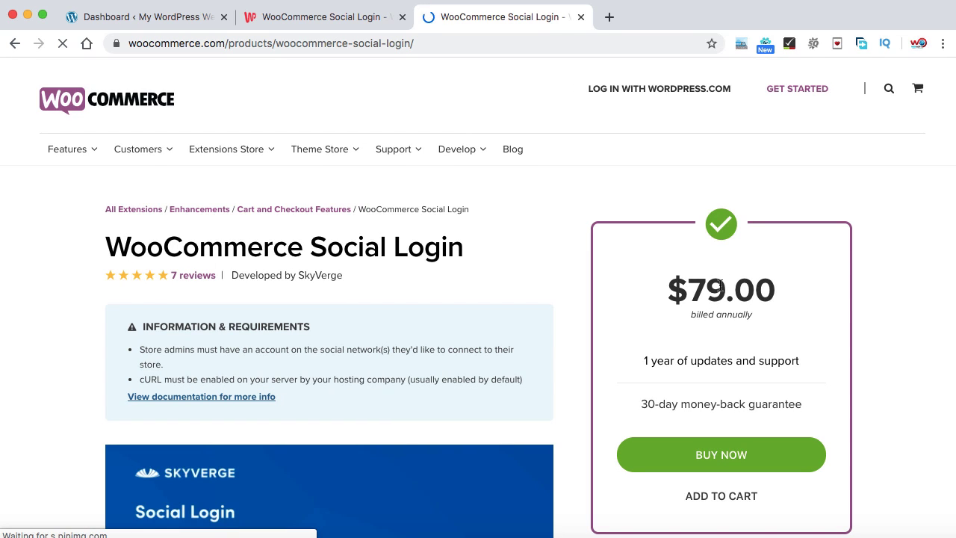
pyautogui.click(343, 25)
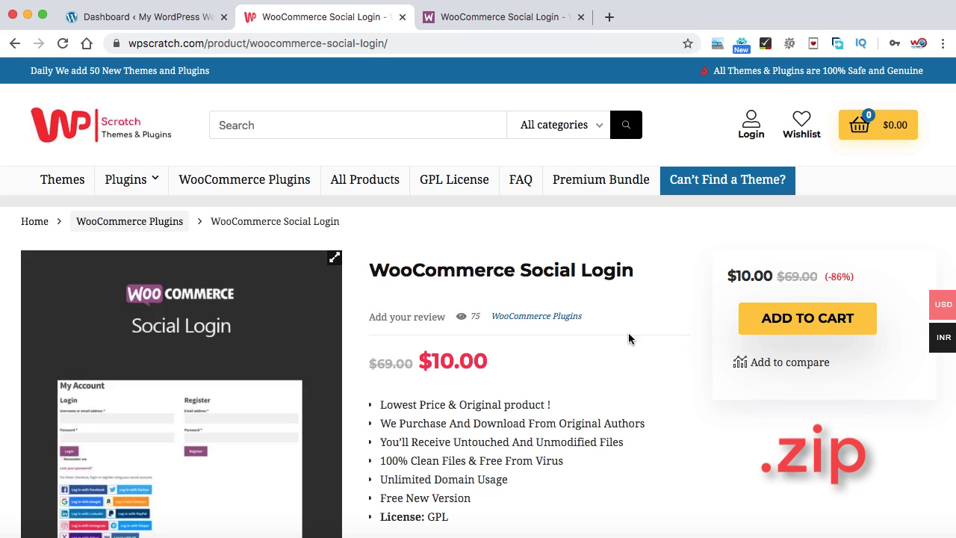
pyautogui.click(132, 17)
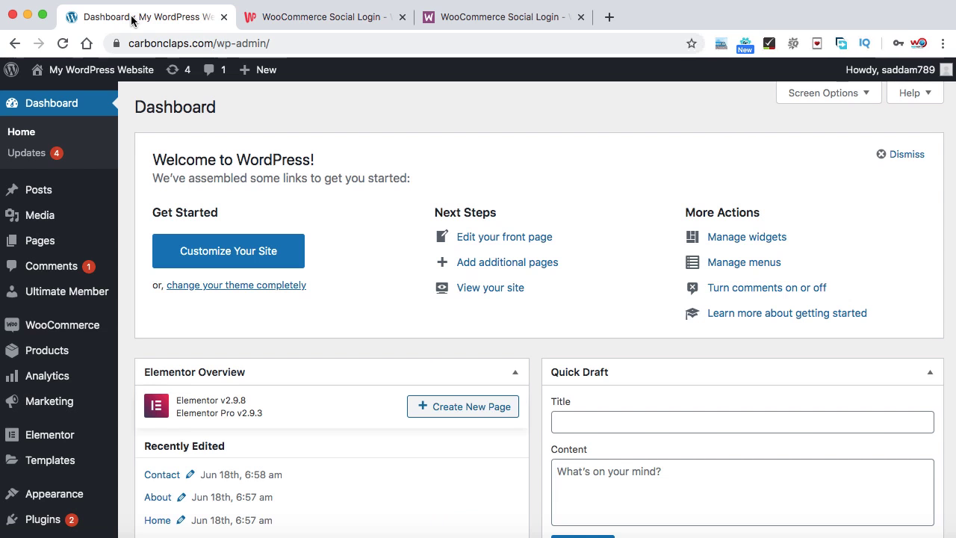
# Step: Choose woocommerce-social-login.2.8.7.zip in Plugins > Add New > Upload Plugin
pyautogui.scroll(-3, 141, 277)
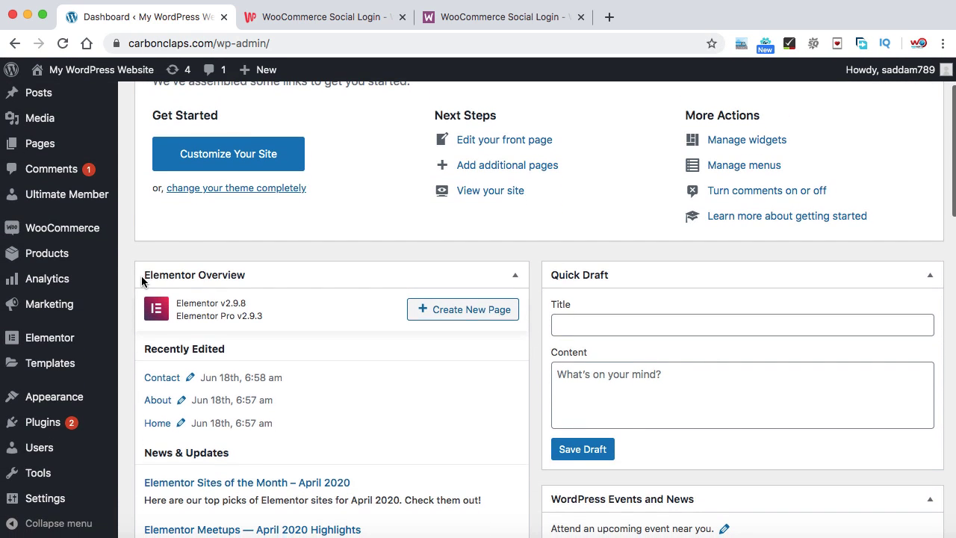
pyautogui.moveTo(61, 427)
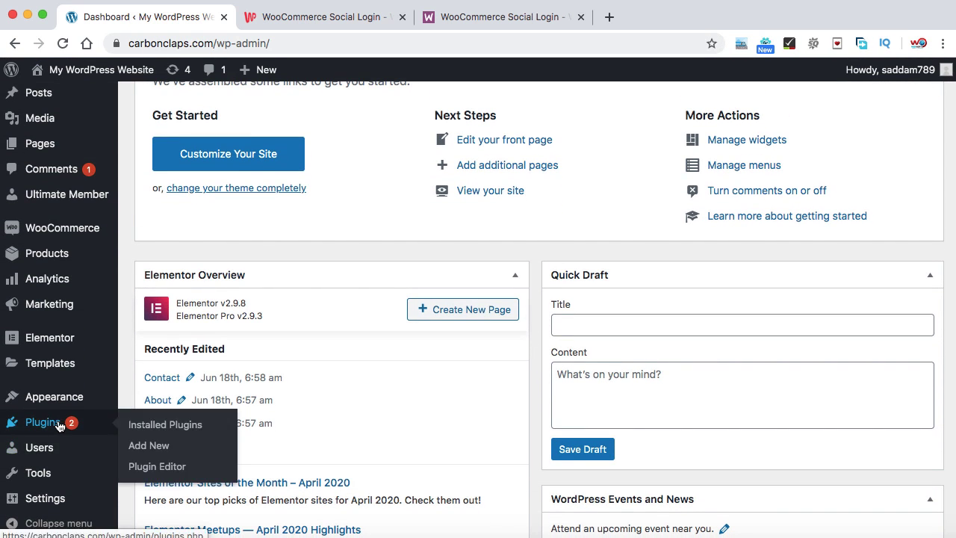
pyautogui.click(152, 450)
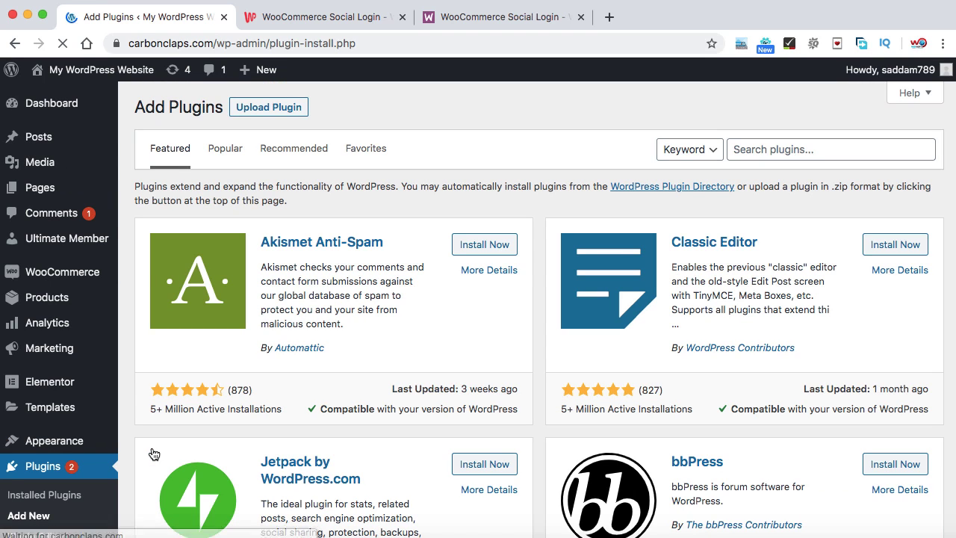
pyautogui.click(260, 109)
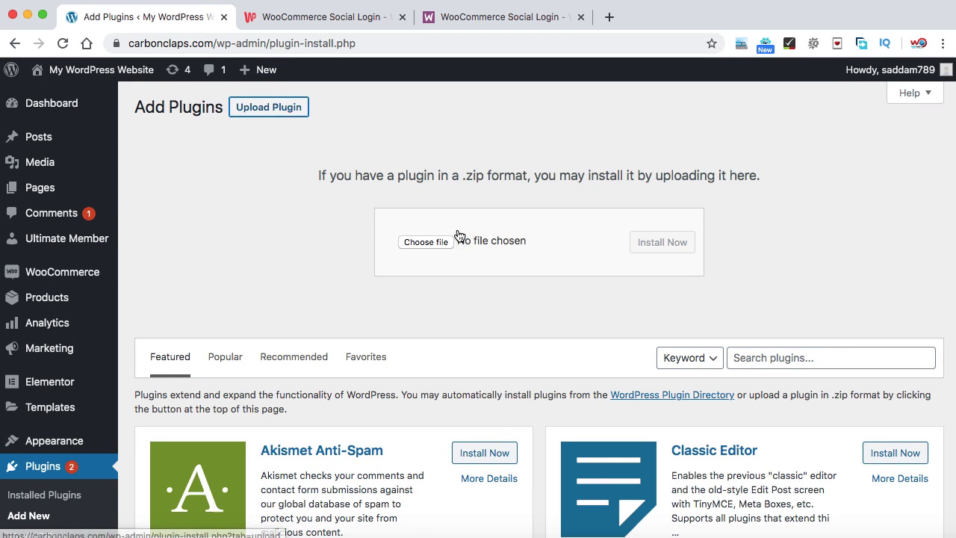
pyautogui.click(427, 242)
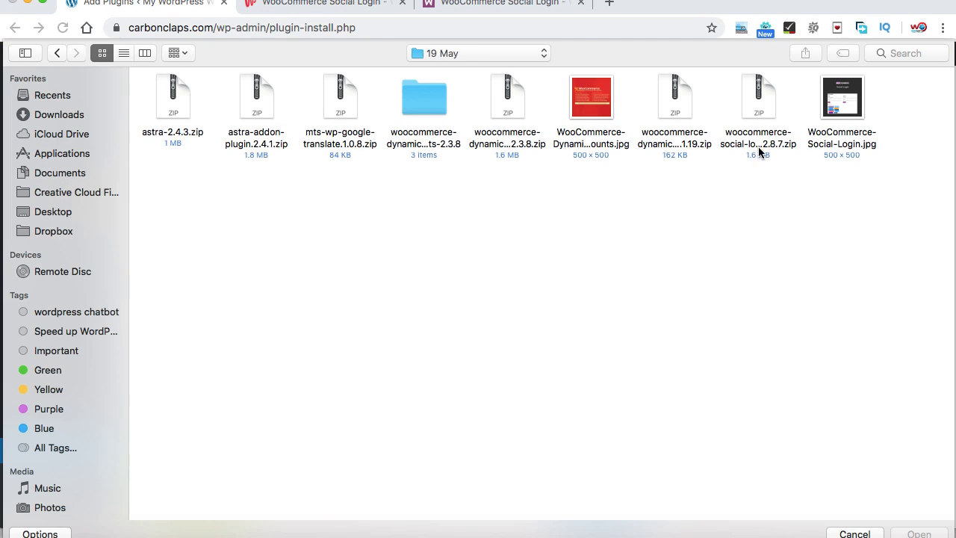
pyautogui.click(739, 148)
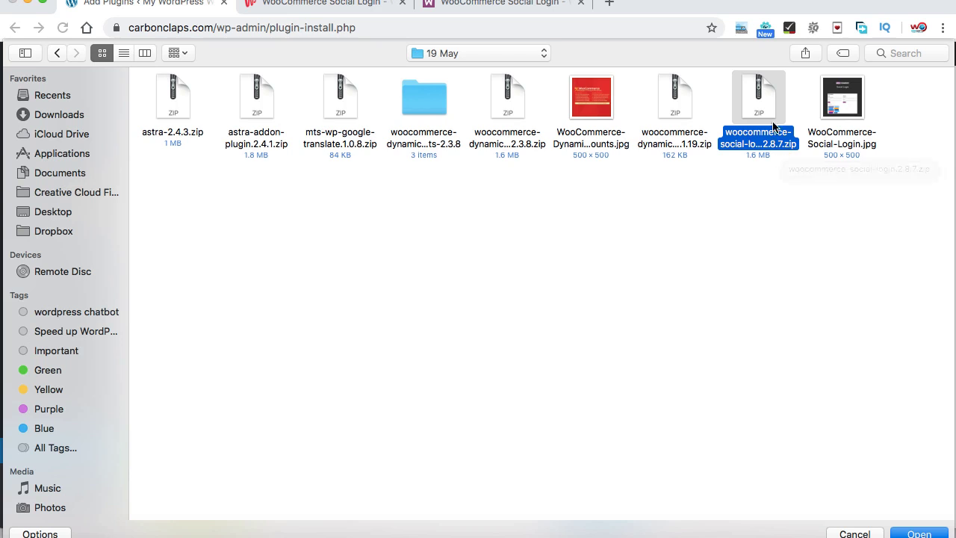
pyautogui.click(919, 534)
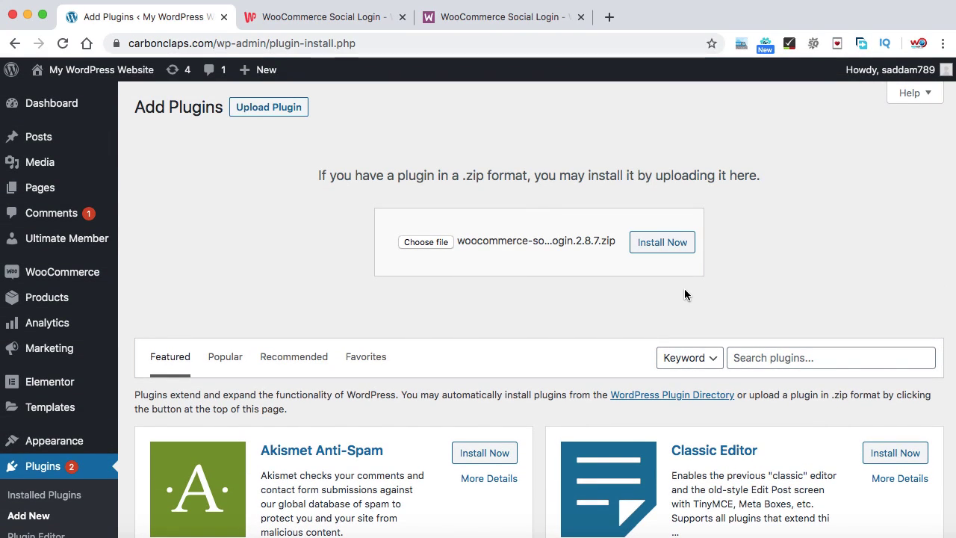
# Step: Install the WooCommerce Social Login 2.8.7 zip and activate the plugin
pyautogui.click(665, 242)
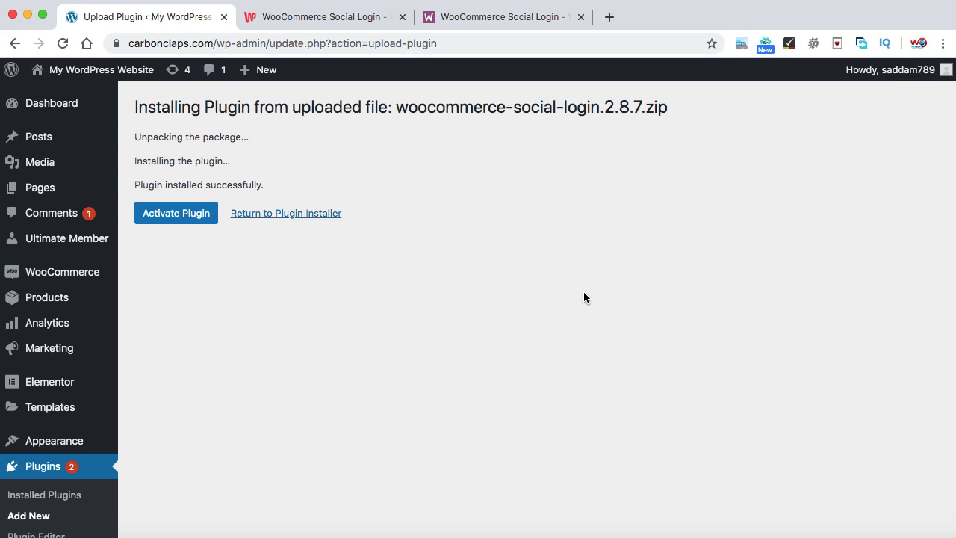
pyautogui.click(163, 213)
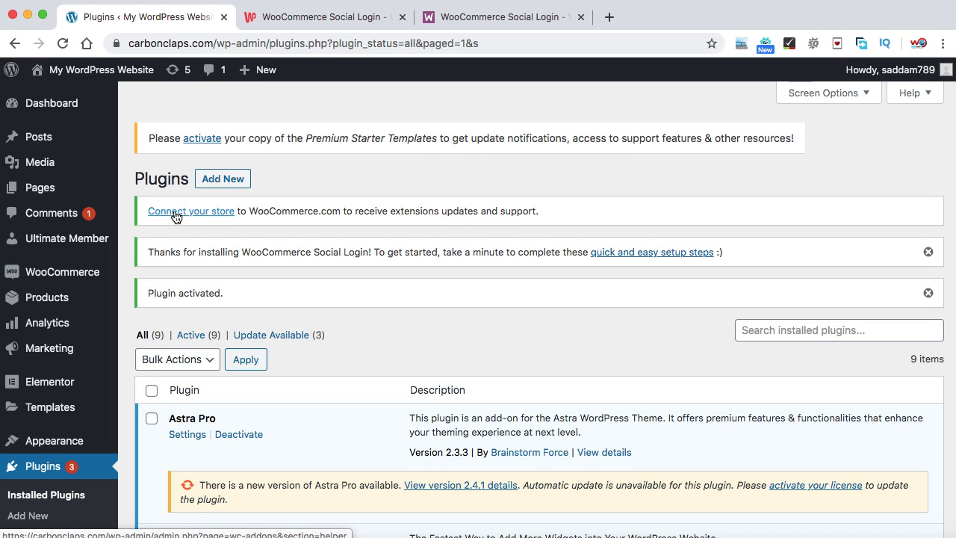
pyautogui.moveTo(97, 281)
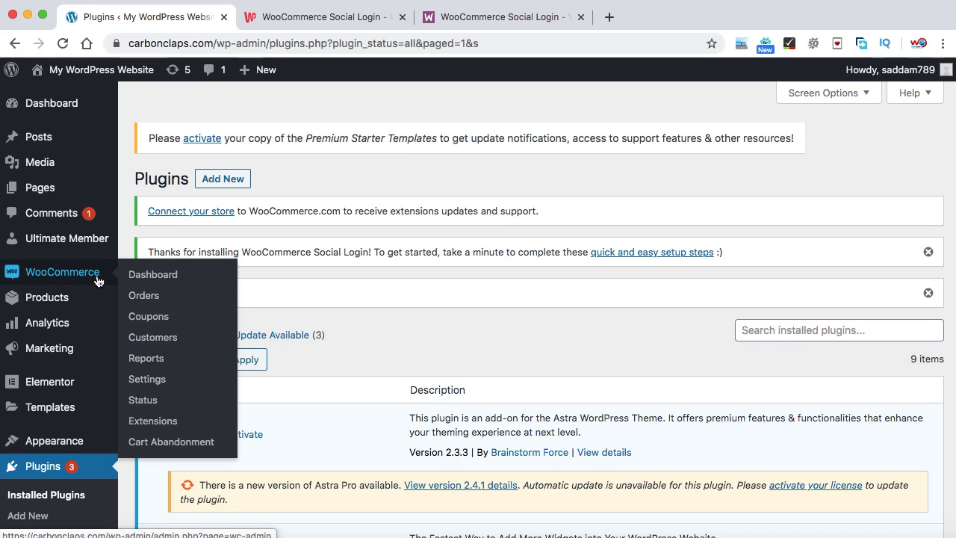
# Step: Navigate to WooCommerce > Settings > Social Login > Facebook
pyautogui.click(149, 389)
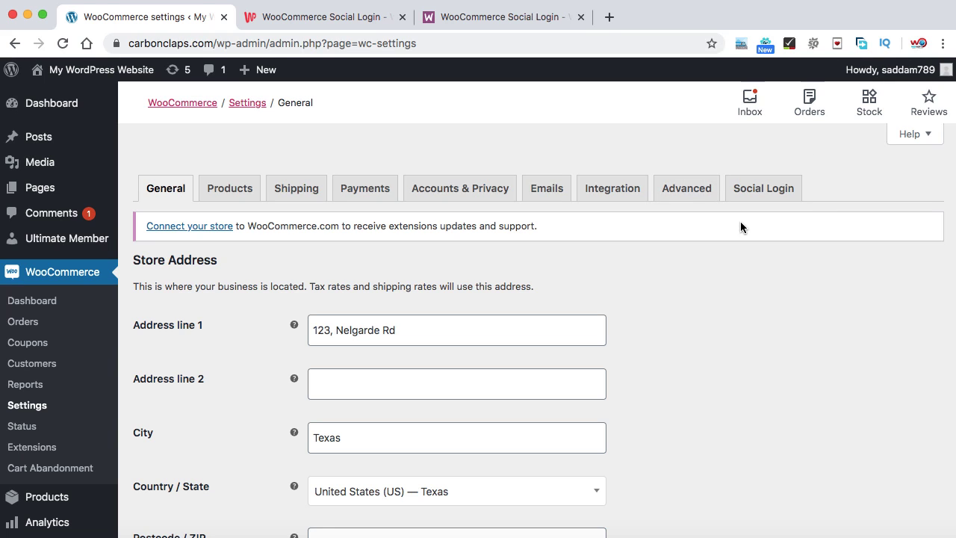
pyautogui.click(763, 189)
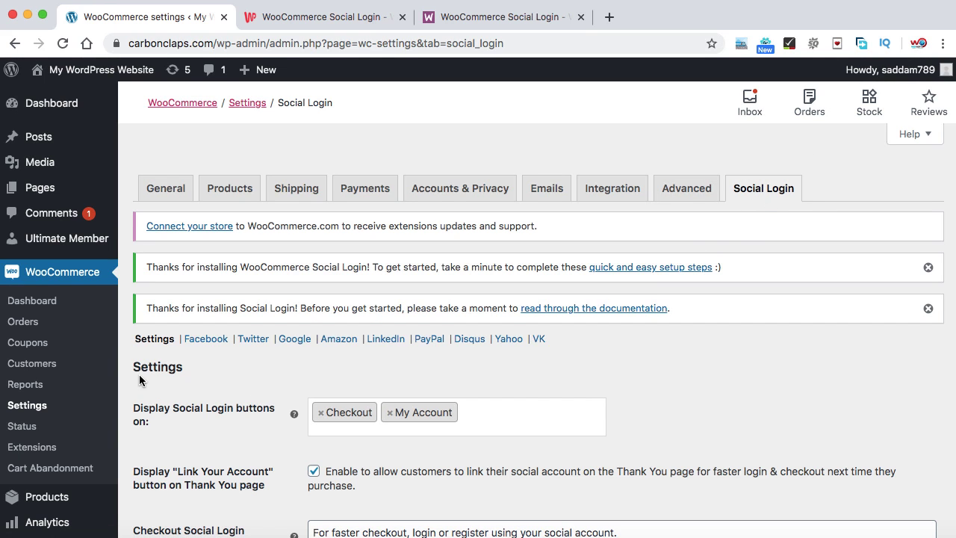
pyautogui.click(207, 340)
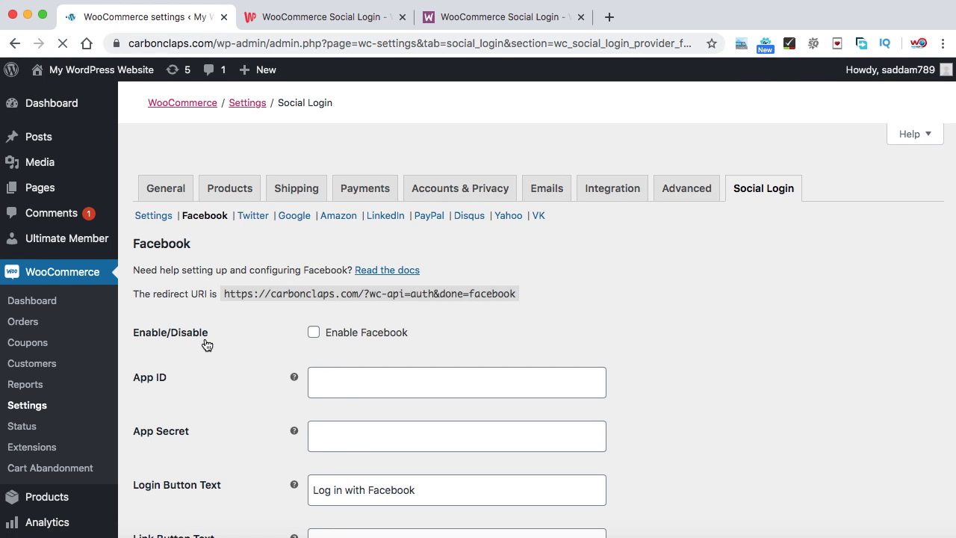
# Step: Erase the browser-autofilled values from the Facebook App ID and App Secret fields
pyautogui.scroll(-1, 291, 329)
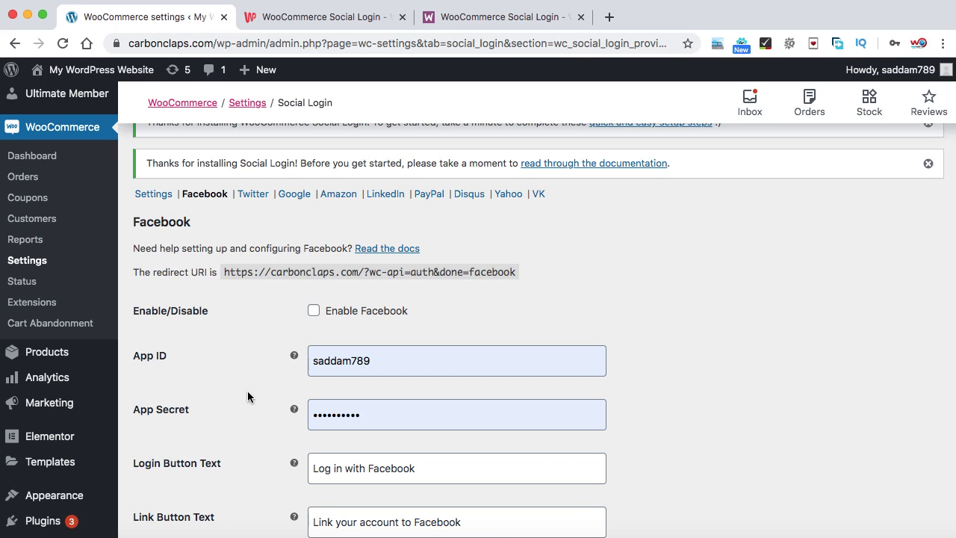
pyautogui.click(381, 359)
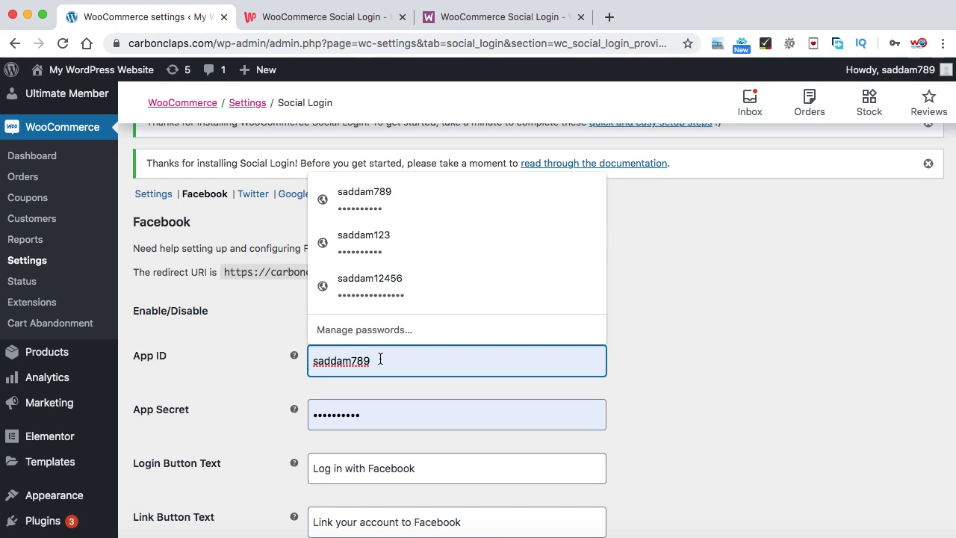
pyautogui.press('BackSpace')
pyautogui.press('BackSpace')
pyautogui.press('BackSpace')
pyautogui.press('BackSpace')
pyautogui.press('BackSpace')
pyautogui.press('BackSpace')
pyautogui.press('BackSpace')
pyautogui.press('BackSpace')
pyautogui.press('BackSpace')
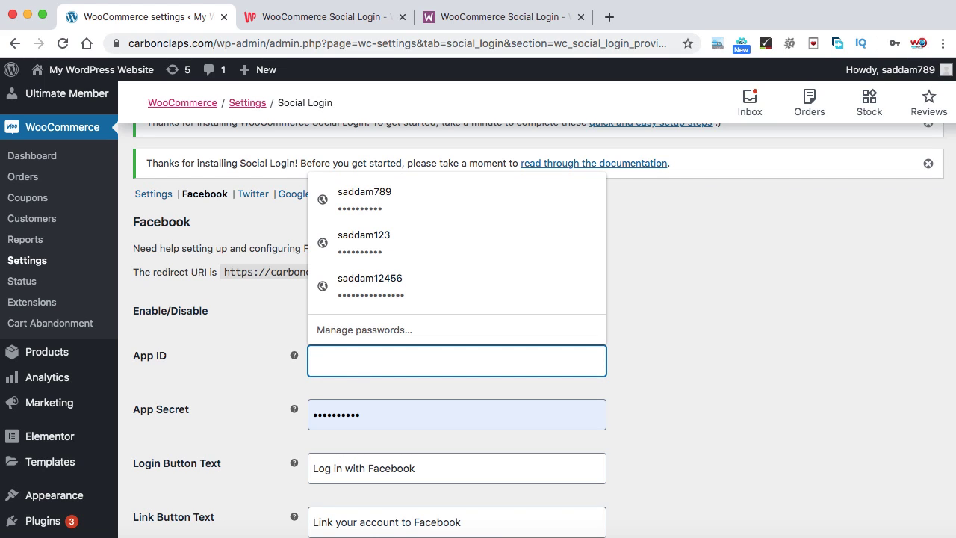
pyautogui.press('Tab')
pyautogui.press('BackSpace')
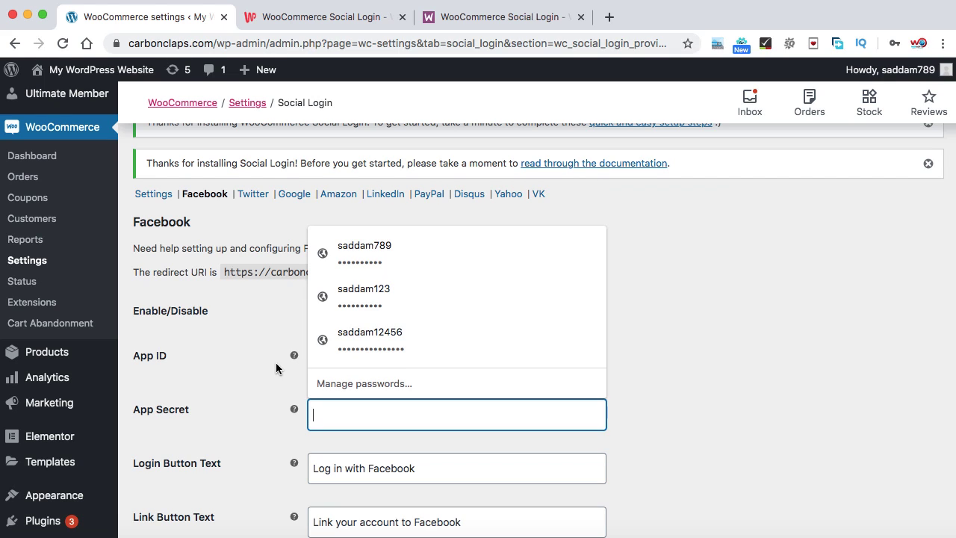
pyautogui.click(191, 375)
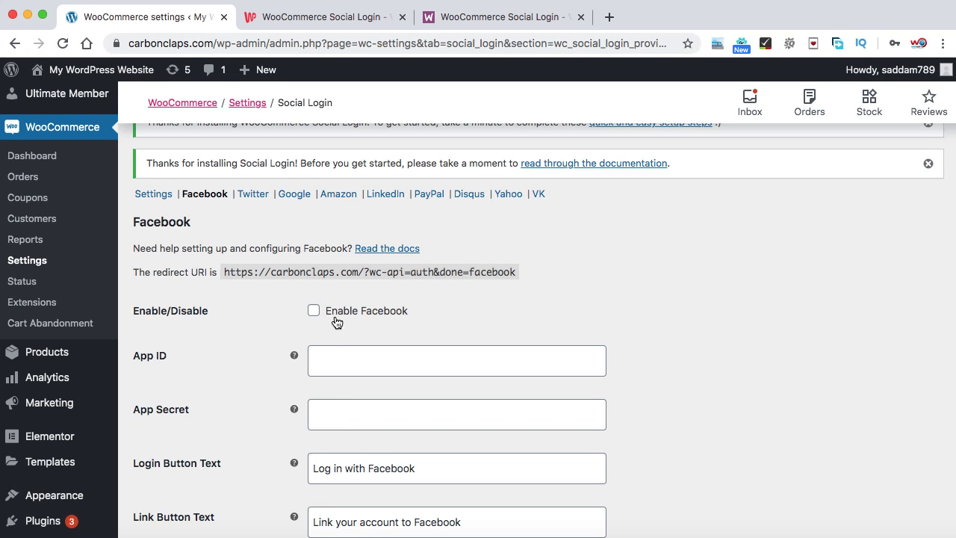
pyautogui.scroll(-1, 306, 354)
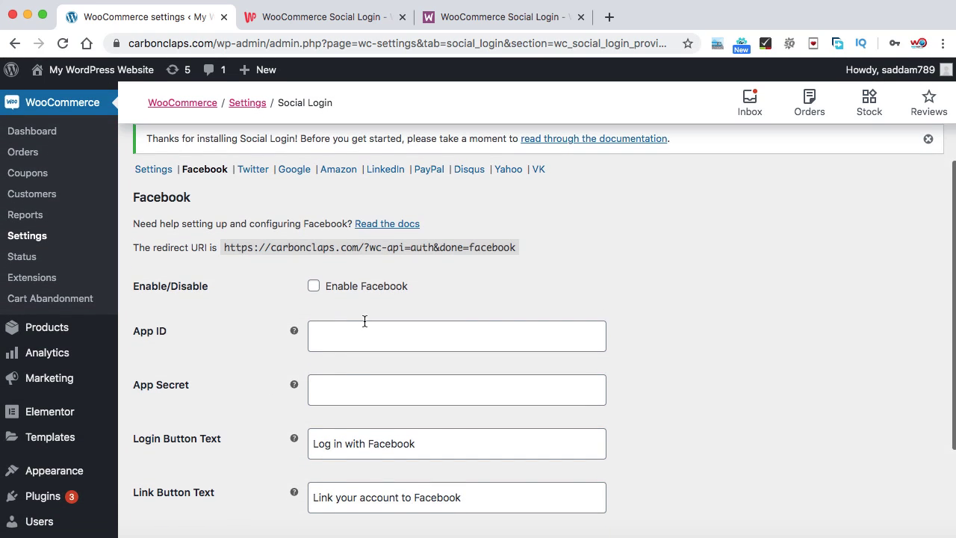
pyautogui.scroll(-5, 345, 384)
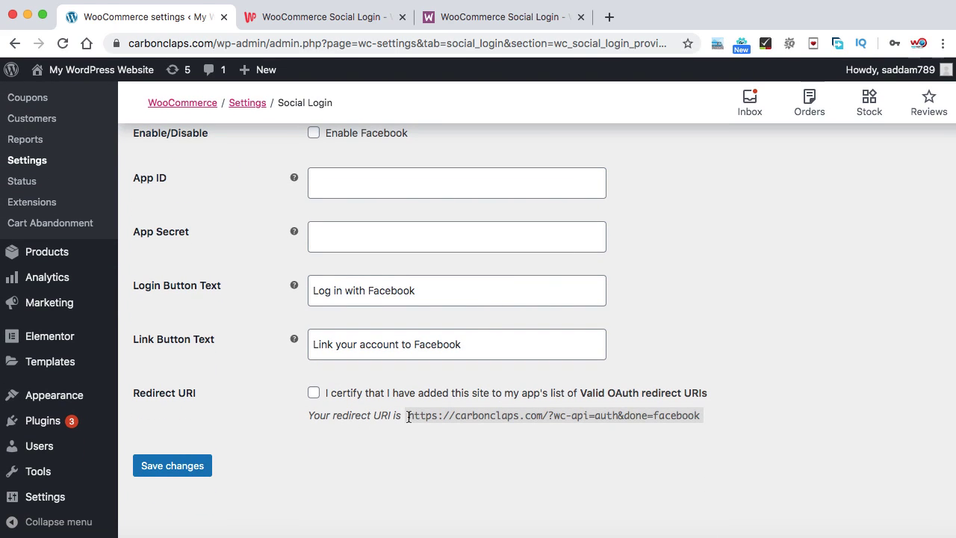
# Step: Copy the Facebook redirect URI text and save changes on the Social Login Facebook settings
pyautogui.moveTo(409, 416); pyautogui.dragTo(699, 417)
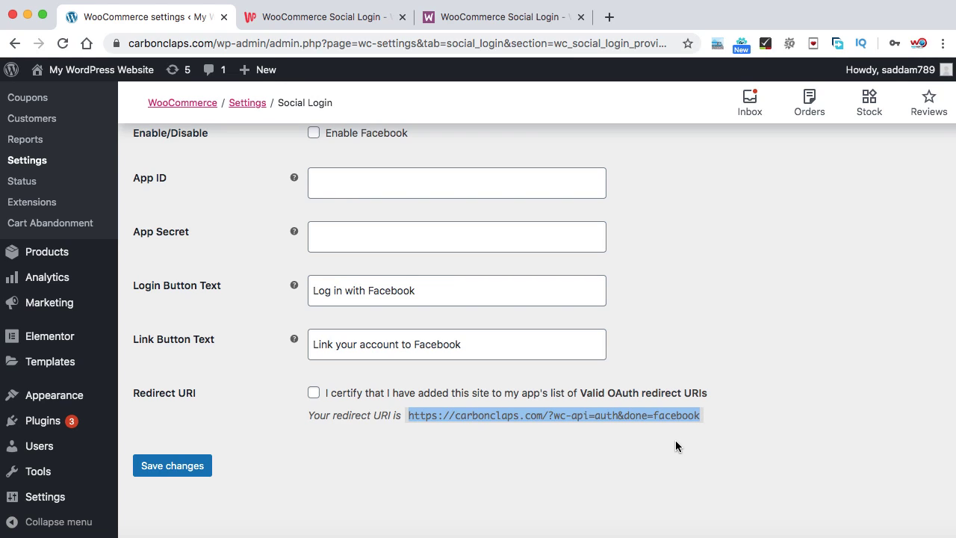
pyautogui.rightClick(624, 425)
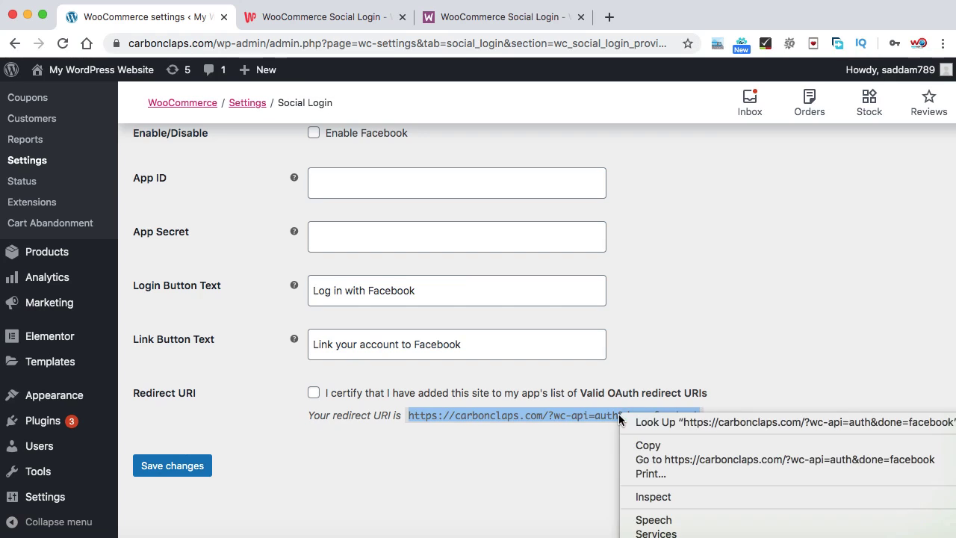
pyautogui.click(635, 447)
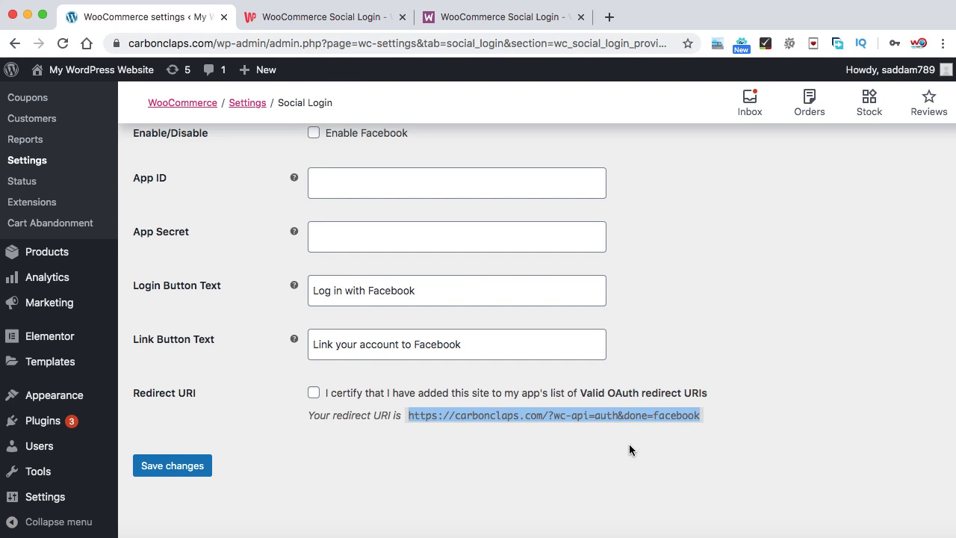
pyautogui.click(173, 466)
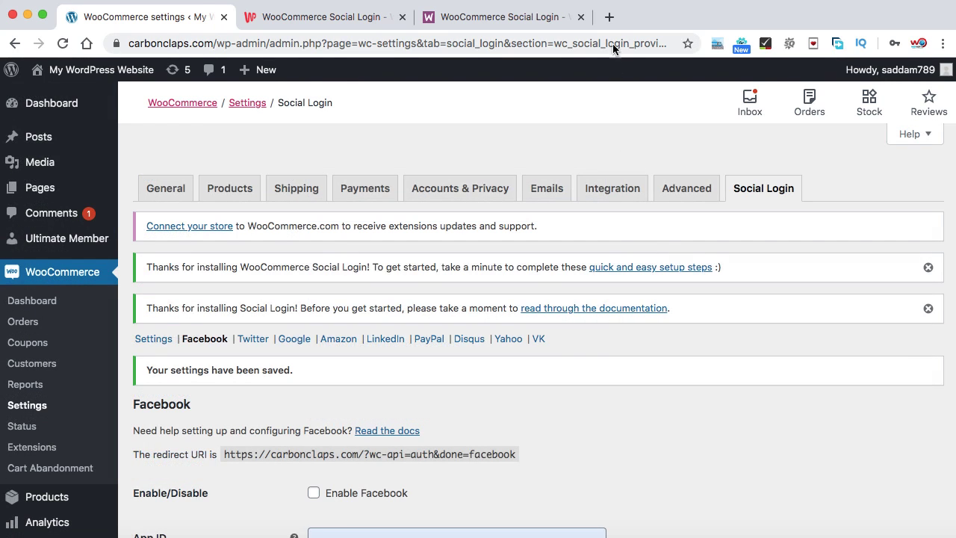
pyautogui.click(611, 21)
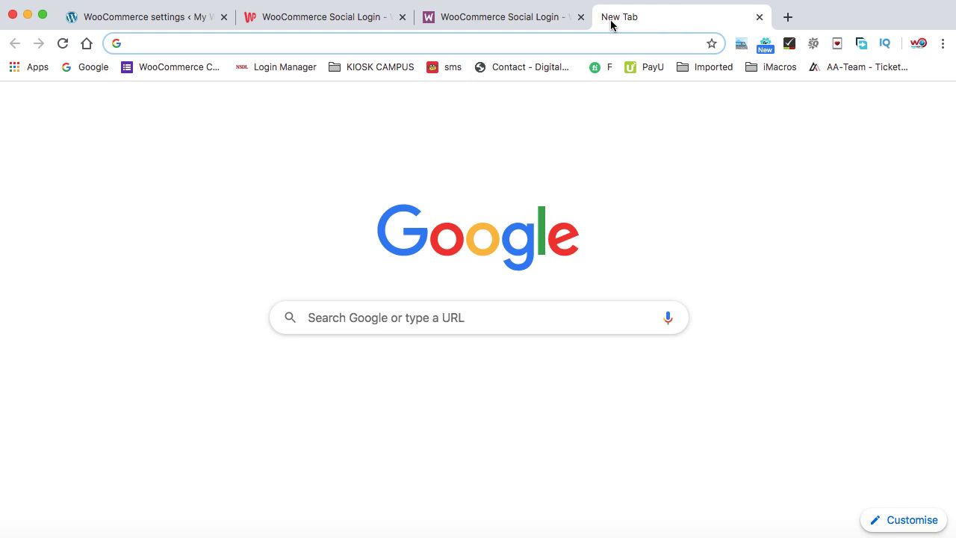
# Step: Go to developers.facebook.com and log in with the developer account password
pyautogui.write('deve')
pyautogui.press('Right')
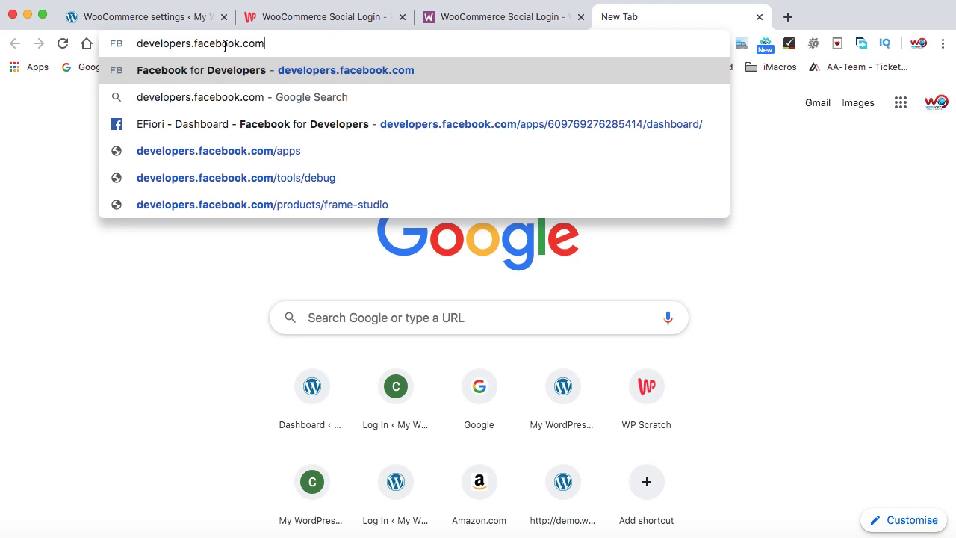
pyautogui.press('Return')
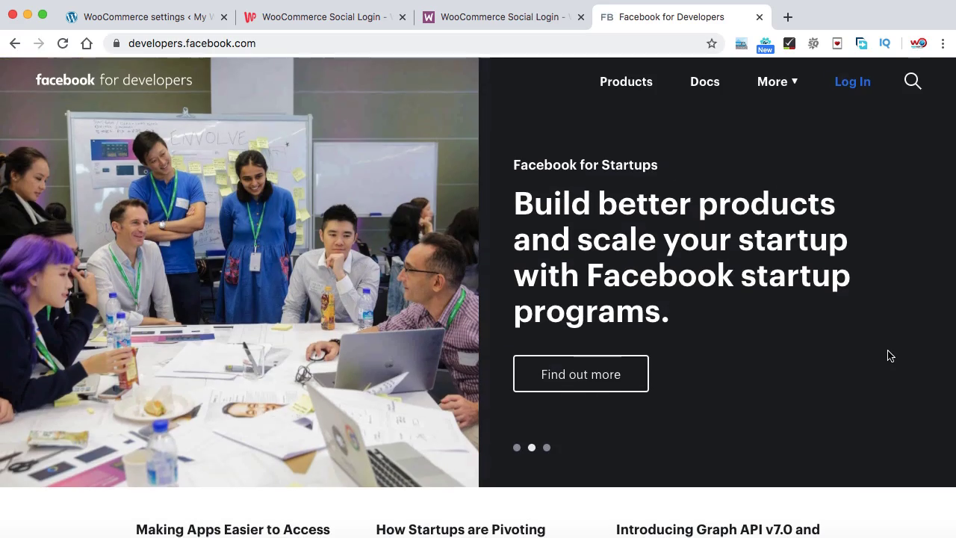
pyautogui.scroll(-10, 890, 356)
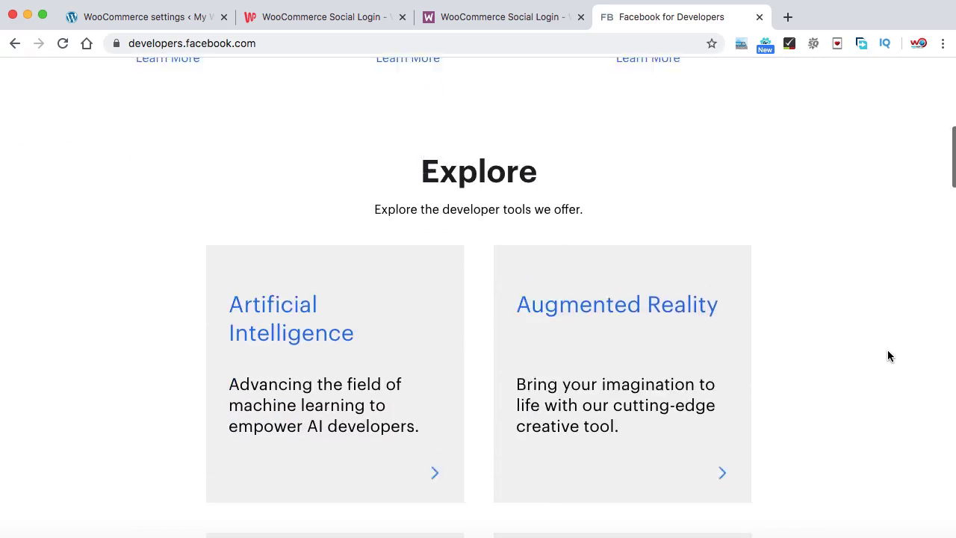
pyautogui.scroll(10, 887, 350)
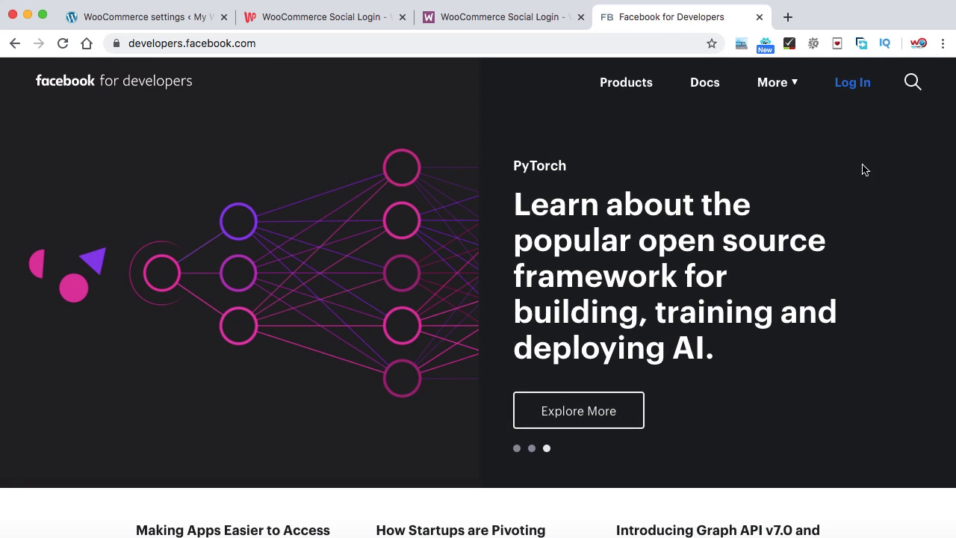
pyautogui.click(853, 90)
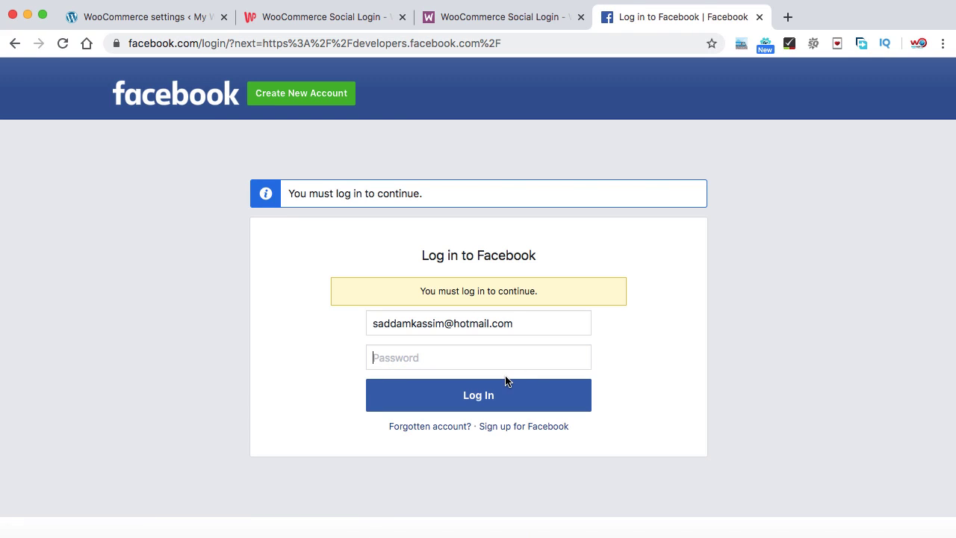
pyautogui.write('•••••••••••••')
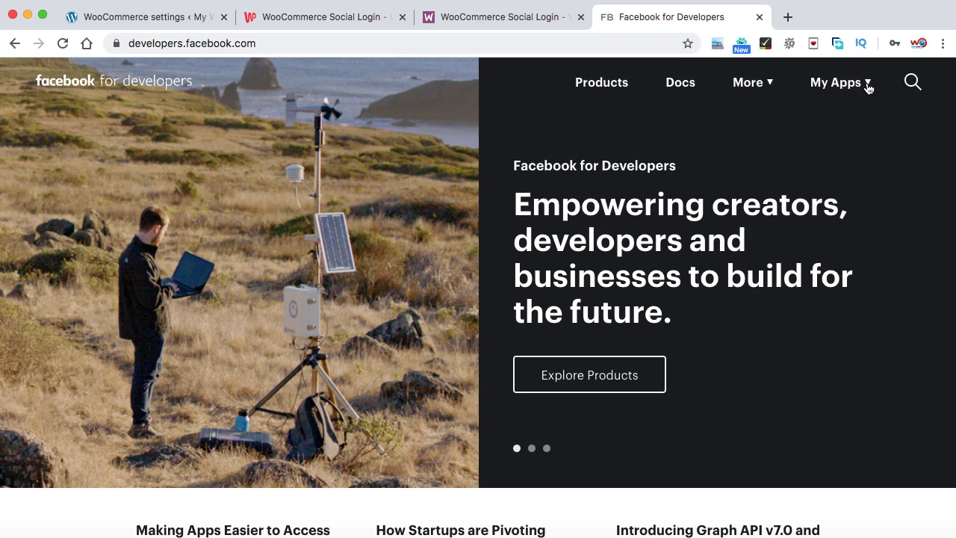
# Step: From My Apps, create an app ID named 'Carbon Claps' and pass the reCAPTCHA check
pyautogui.click(868, 88)
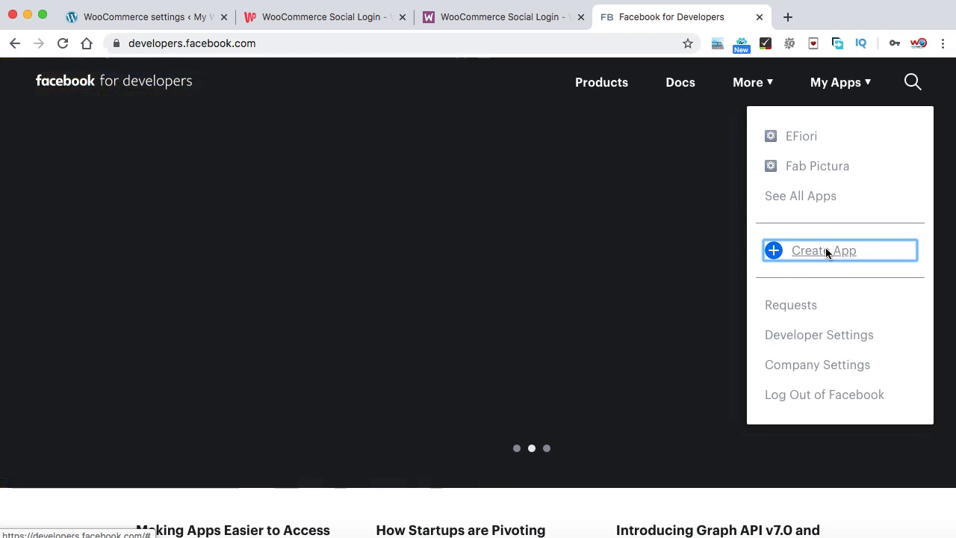
pyautogui.click(826, 252)
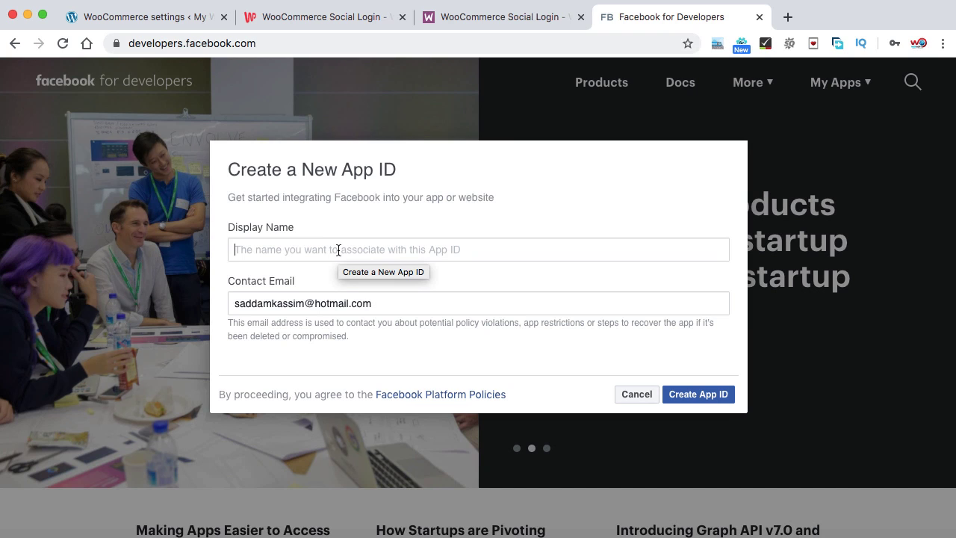
pyautogui.write('Carbon Claps')
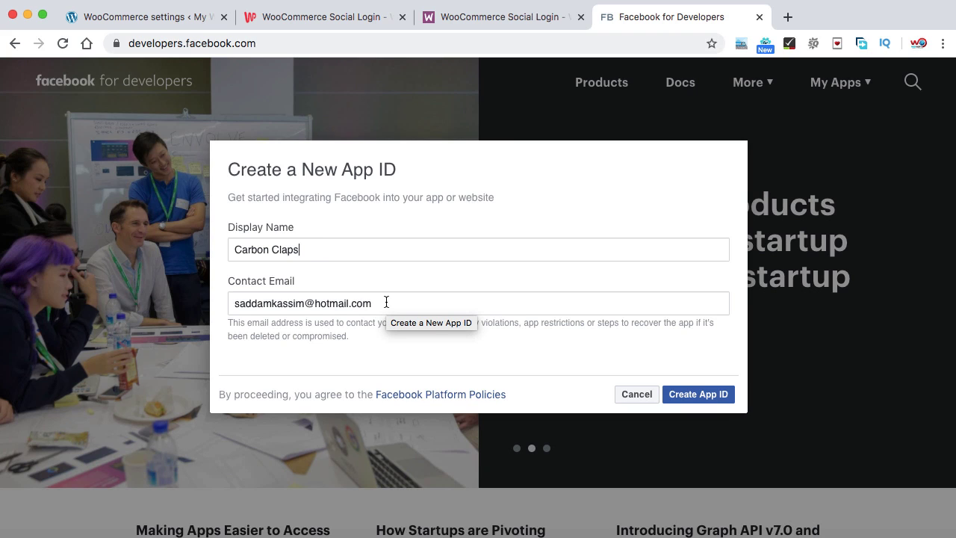
pyautogui.click(699, 394)
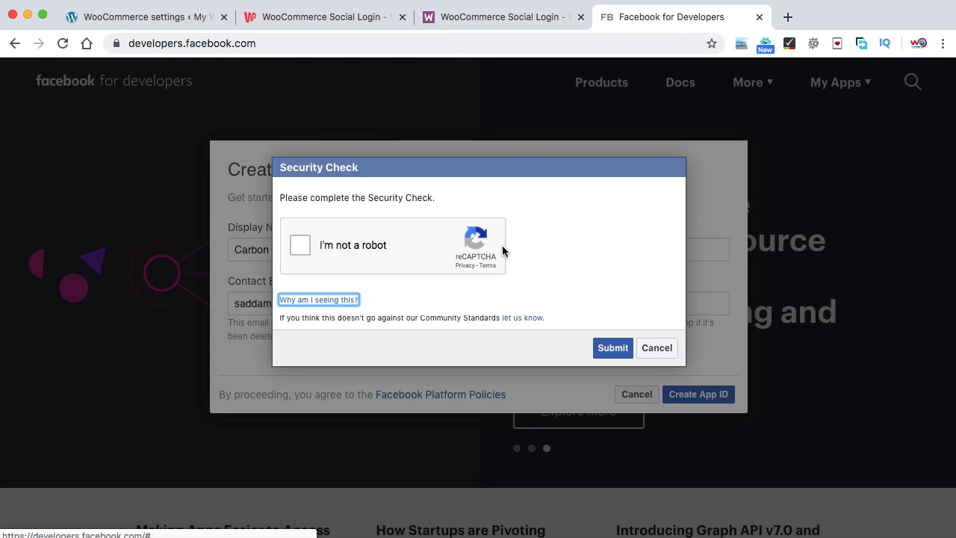
pyautogui.click(301, 246)
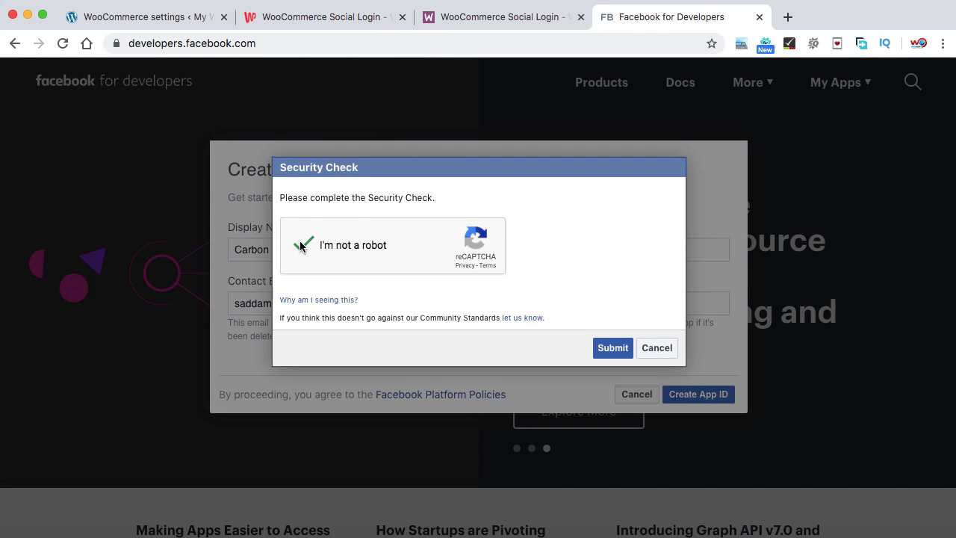
pyautogui.click(614, 349)
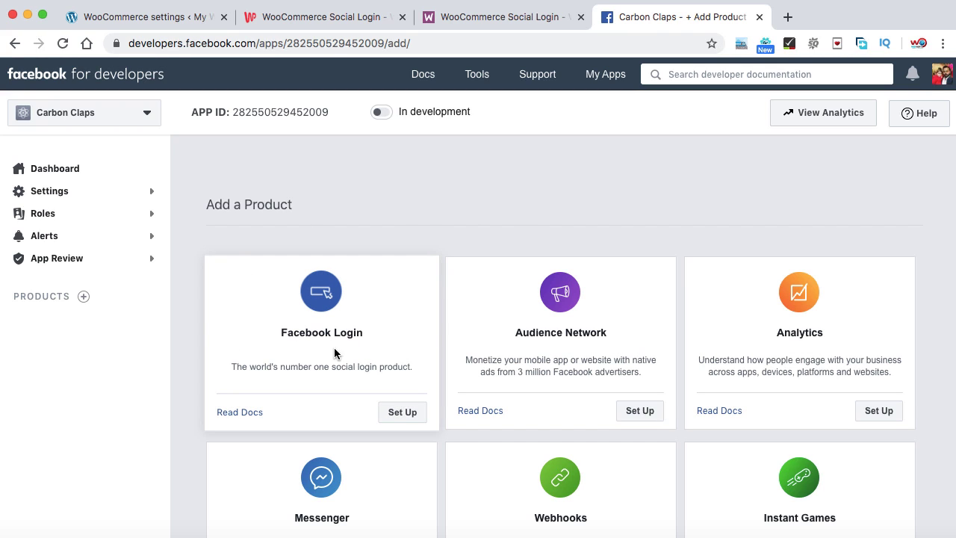
pyautogui.click(403, 413)
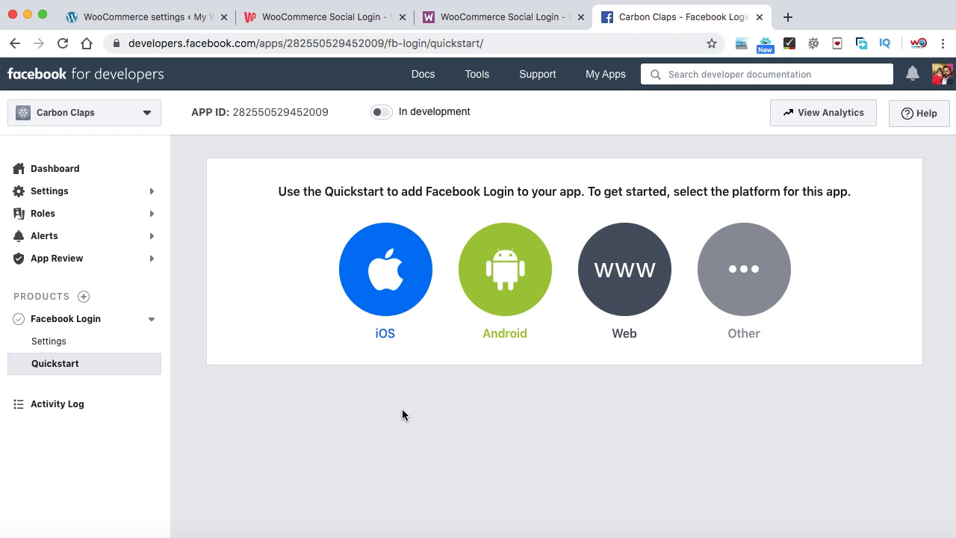
pyautogui.click(622, 274)
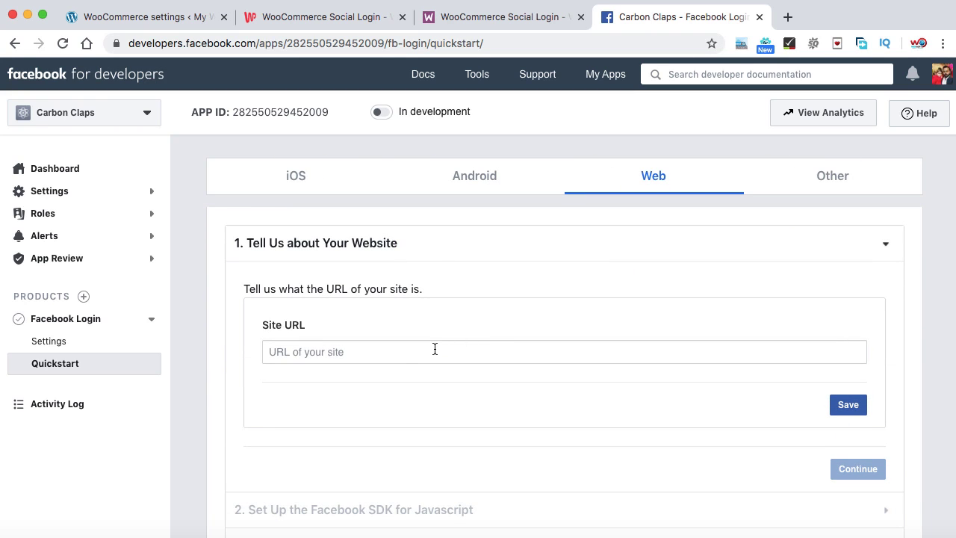
pyautogui.click(435, 349)
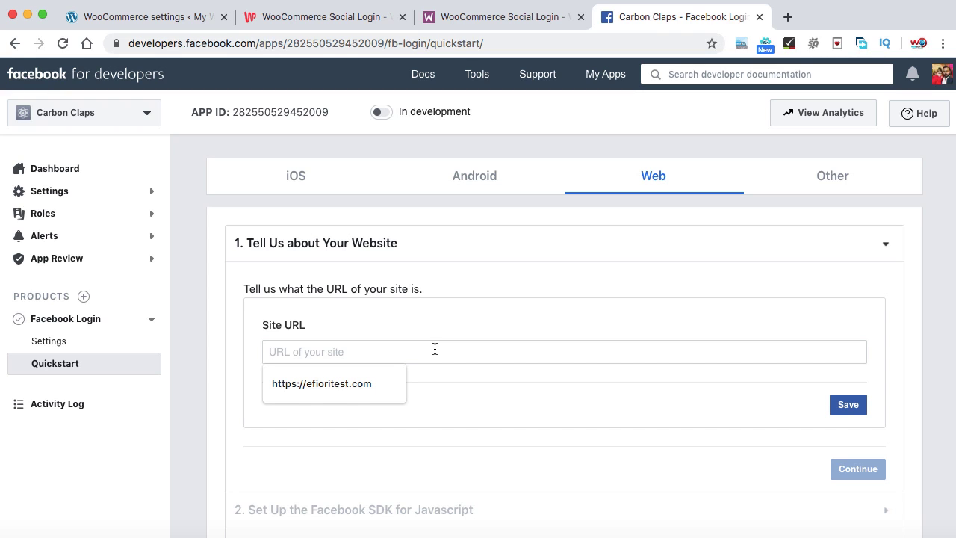
pyautogui.write('https://')
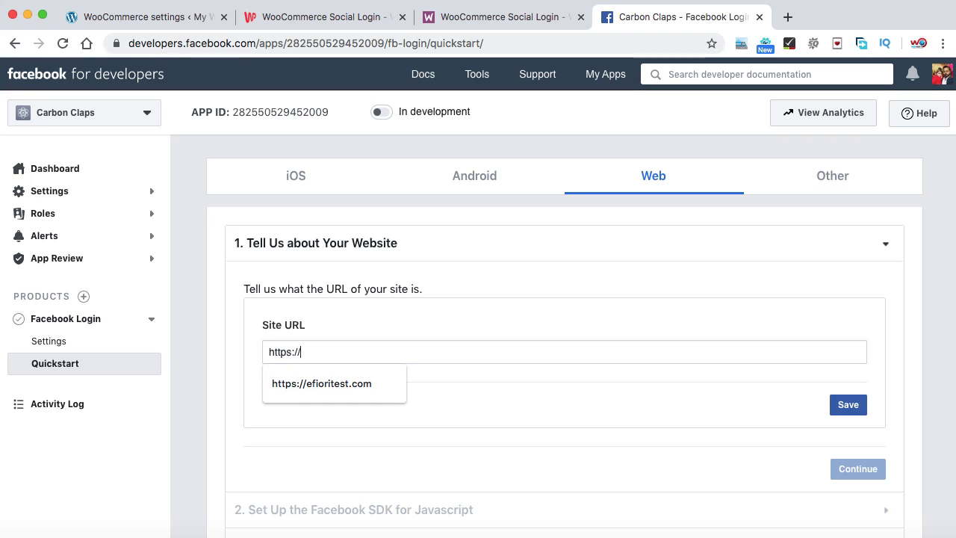
pyautogui.write('carbonslaps.com')
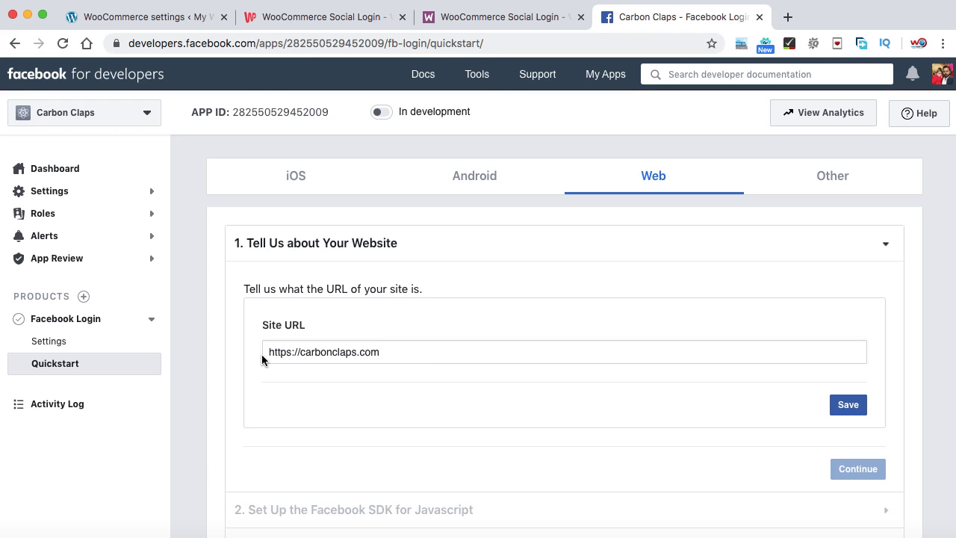
pyautogui.click(848, 408)
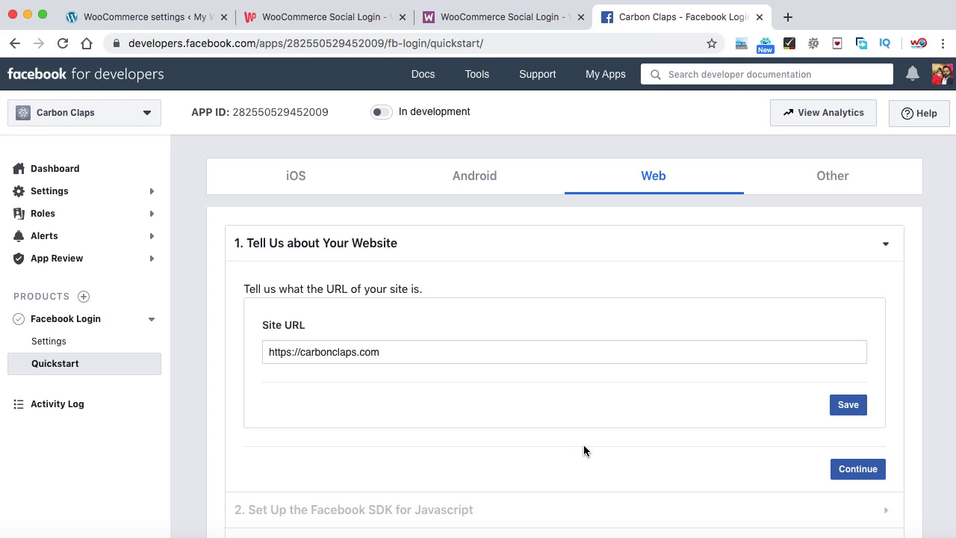
pyautogui.click(70, 193)
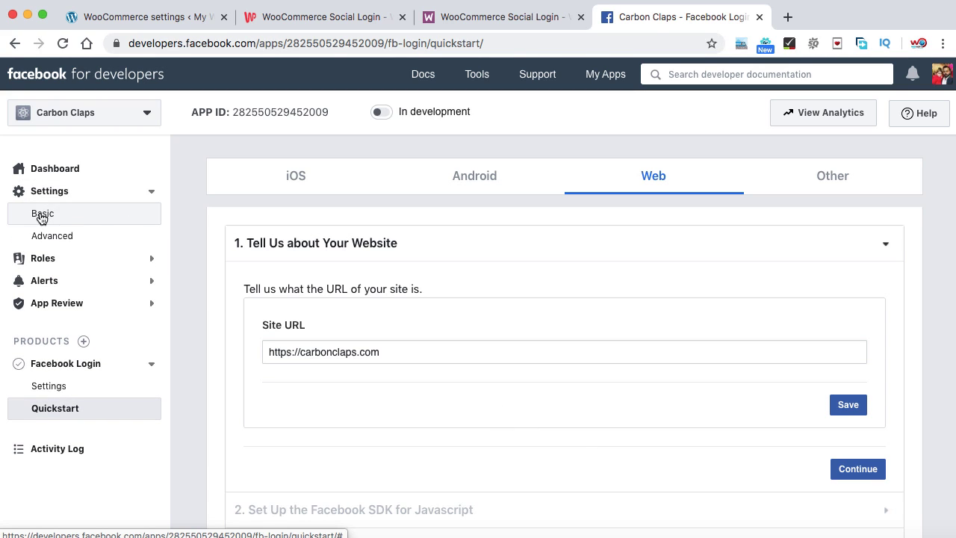
# Step: Enter carbonclaps as the app namespace in the Basic settings
pyautogui.click(54, 215)
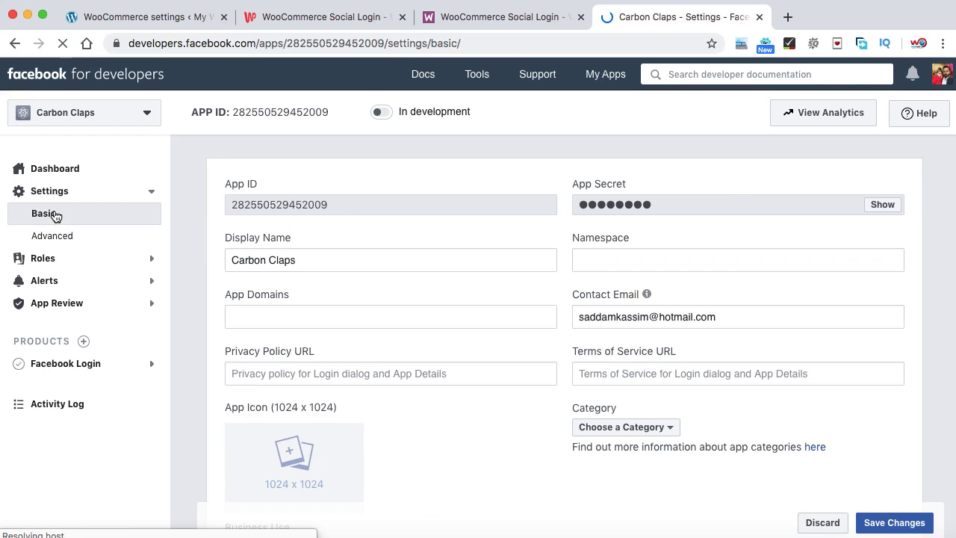
pyautogui.scroll(-1, 202, 241)
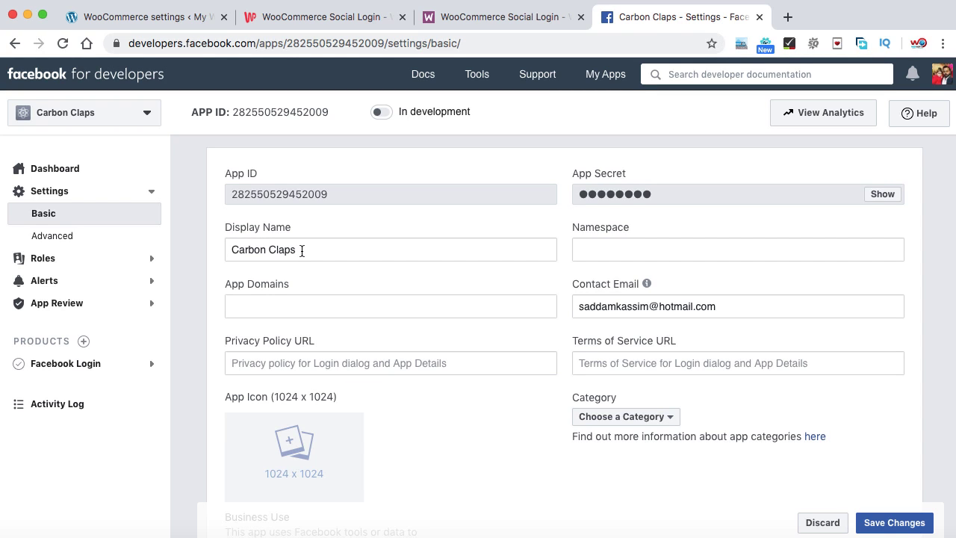
pyautogui.click(610, 248)
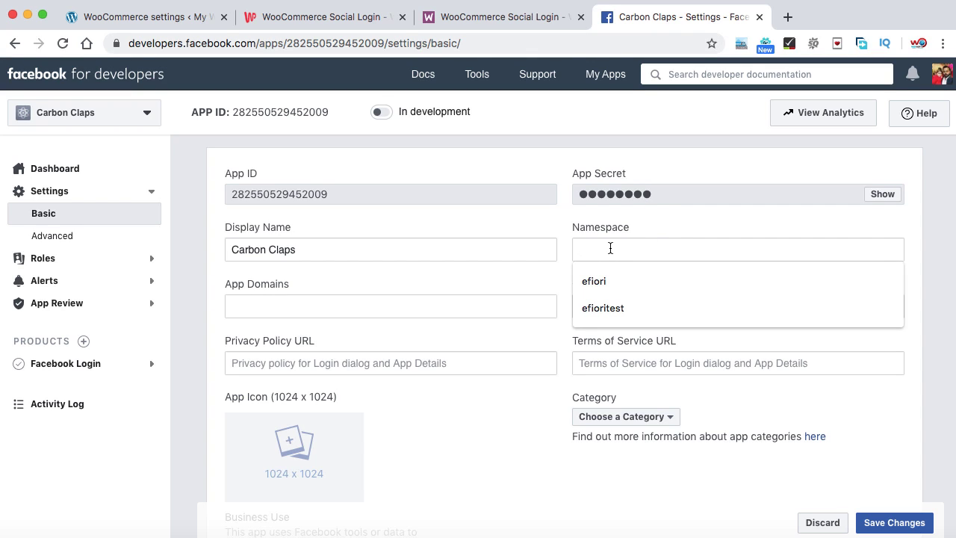
pyautogui.write('carbon')
pyautogui.press('BackSpace')
pyautogui.press('BackSpace')
pyautogui.write('ong')
pyautogui.write('laps')
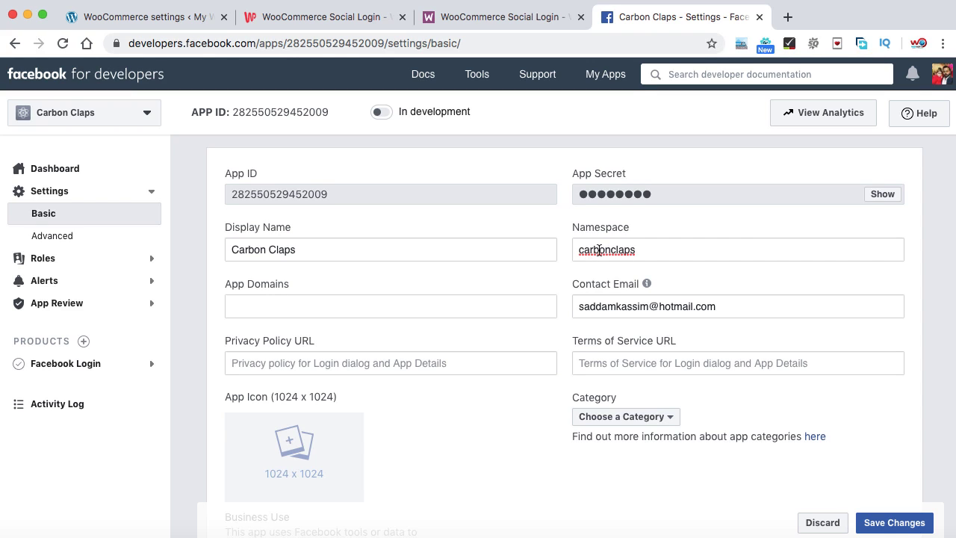
pyautogui.click(285, 305)
pyautogui.write('https://car')
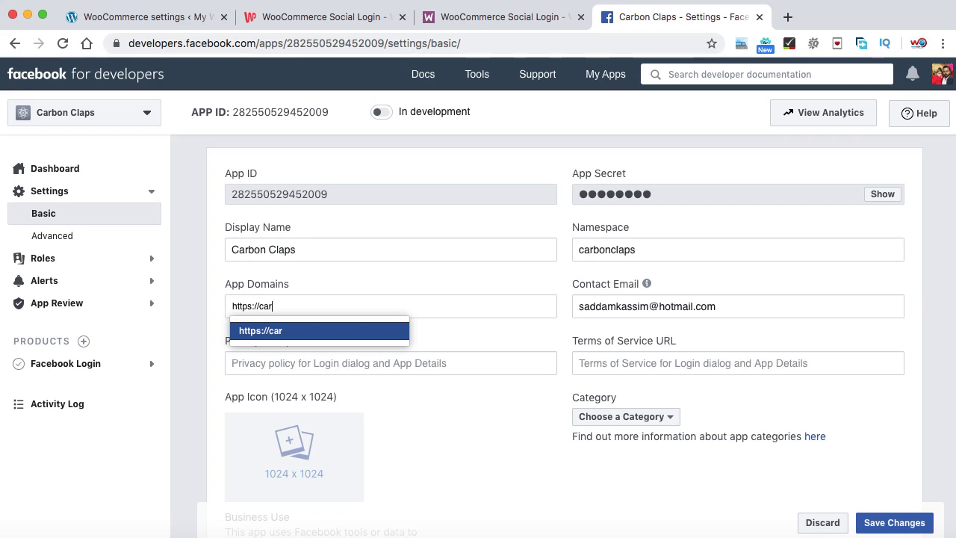
pyautogui.write('bonclaps.com')
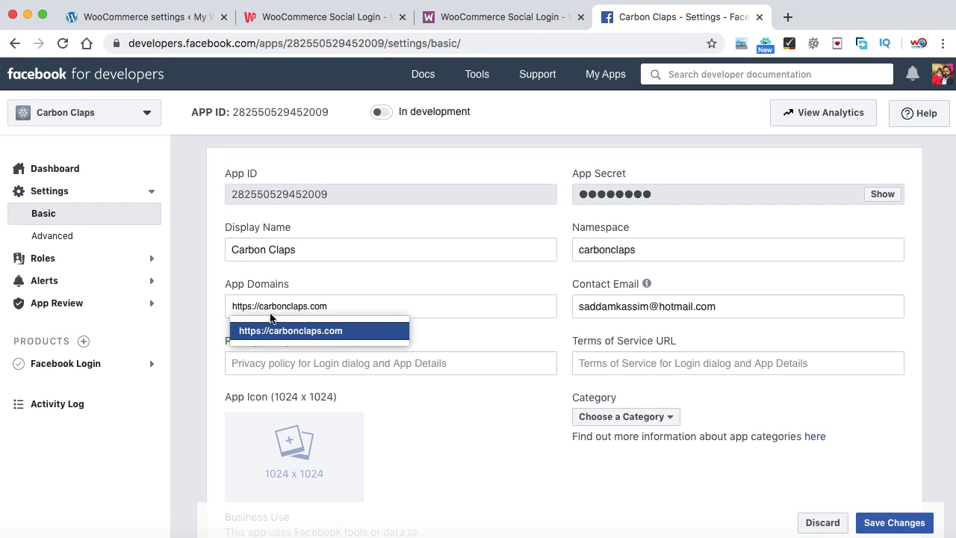
pyautogui.click(285, 334)
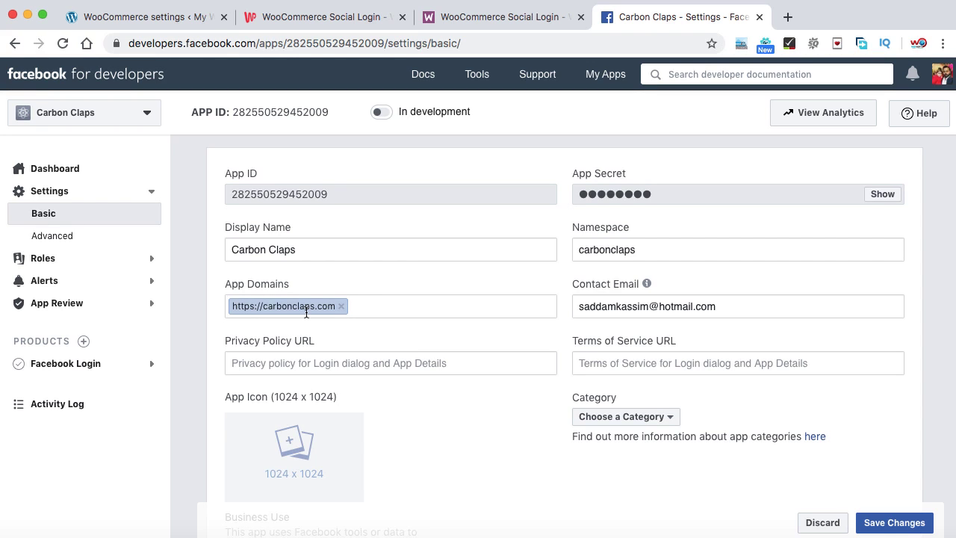
pyautogui.write('carb')
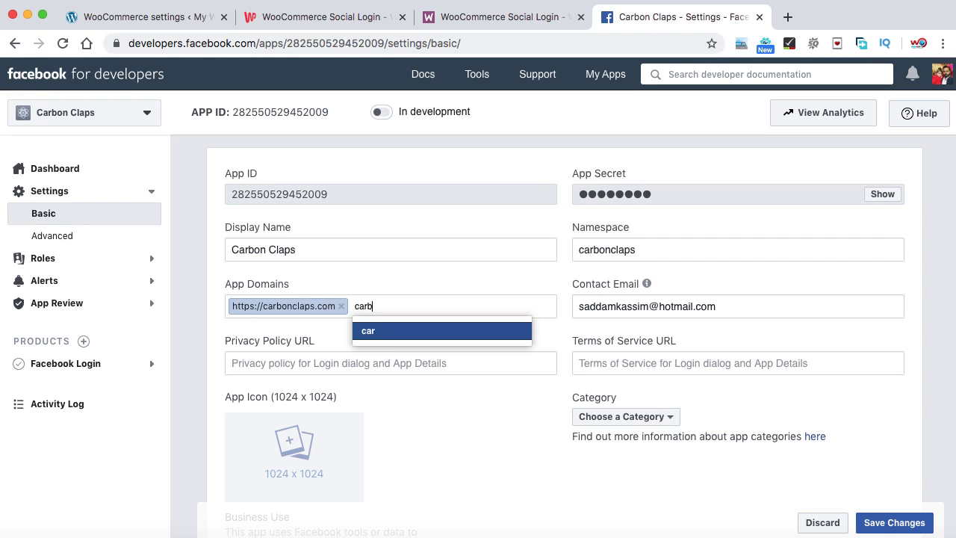
pyautogui.write('onclaps.com')
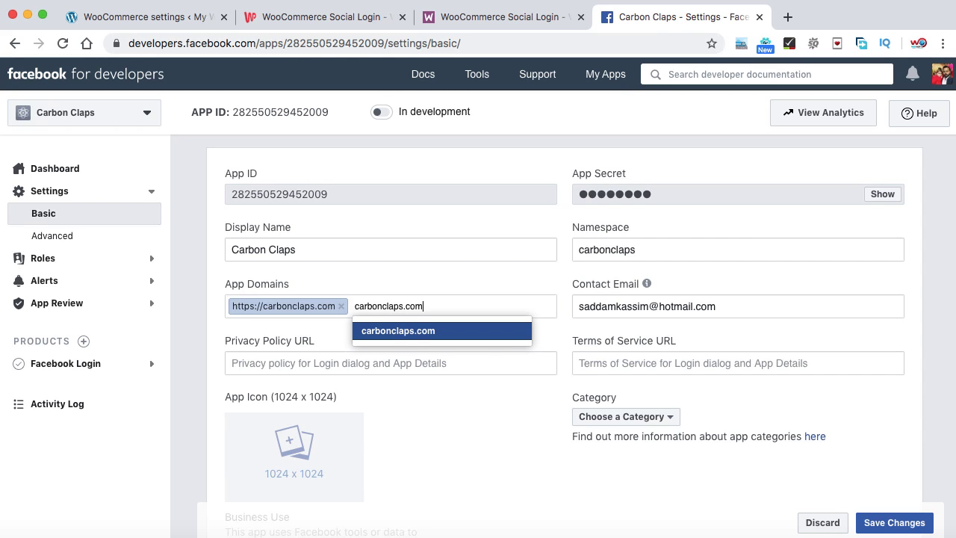
pyautogui.click(406, 332)
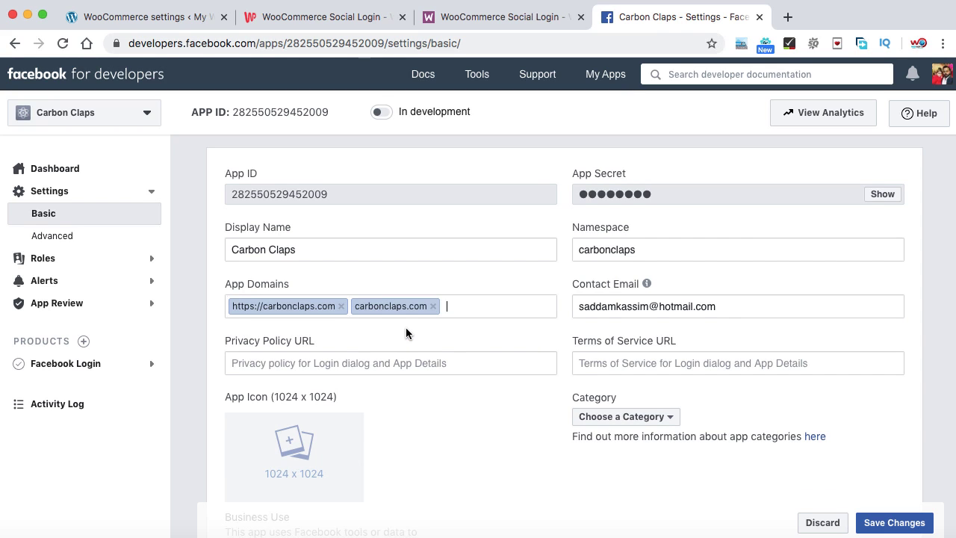
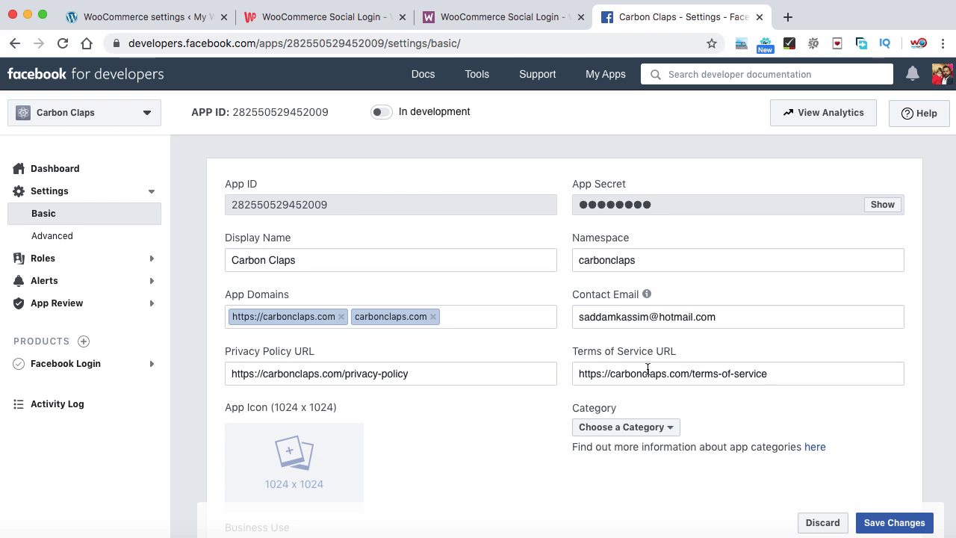
# Step: Upload shopping cart-01.png from the shopping cart folder as the app icon
pyautogui.scroll(-2, 568, 377)
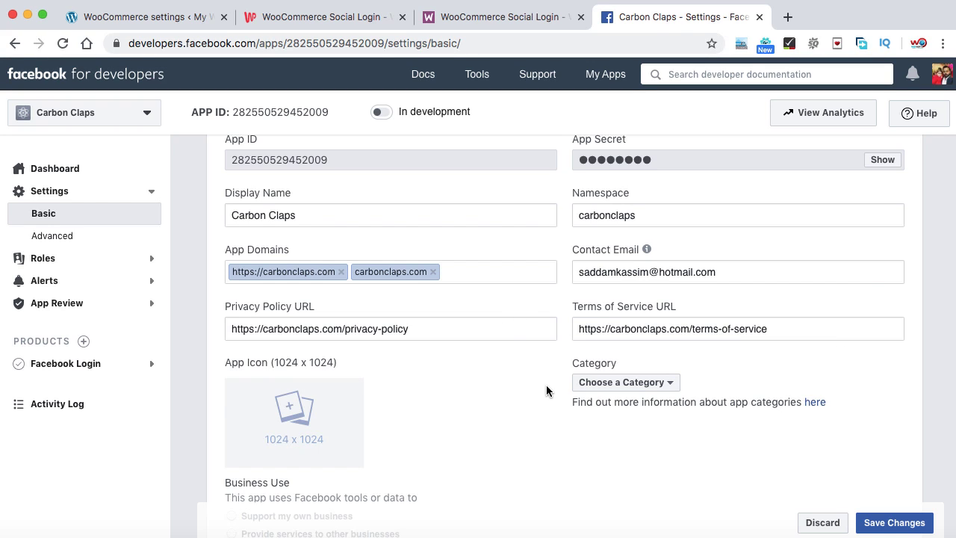
pyautogui.scroll(-2, 546, 390)
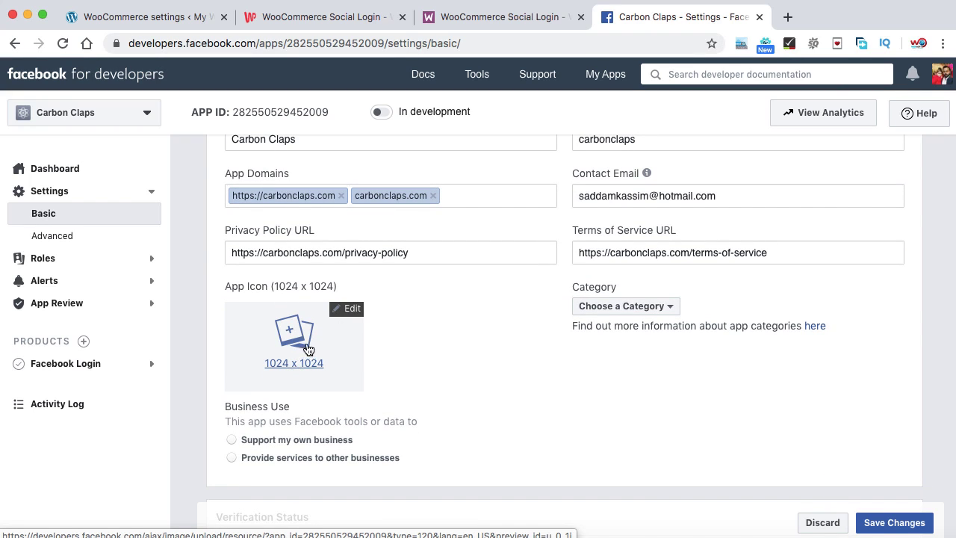
pyautogui.click(347, 310)
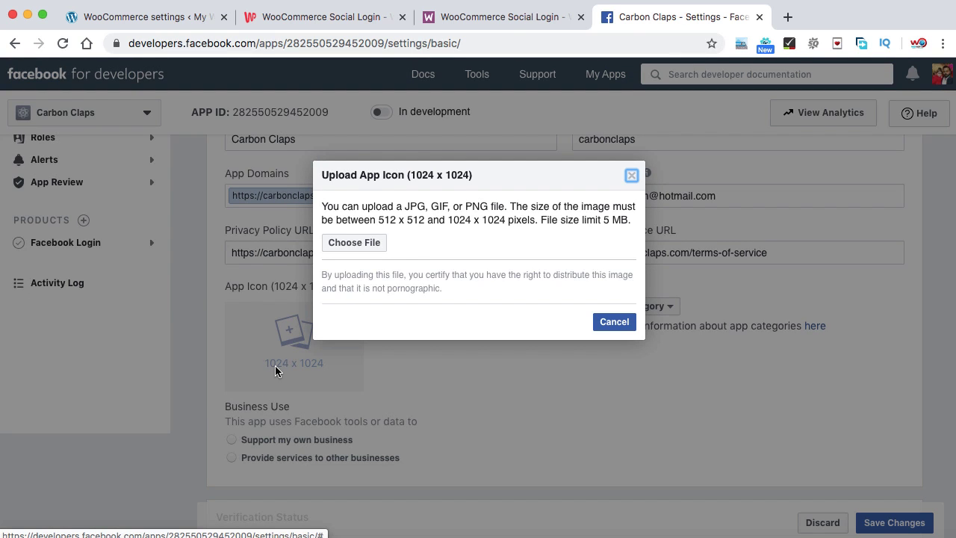
pyautogui.click(354, 243)
pyautogui.doubleClick(450, 111)
pyautogui.click(258, 105)
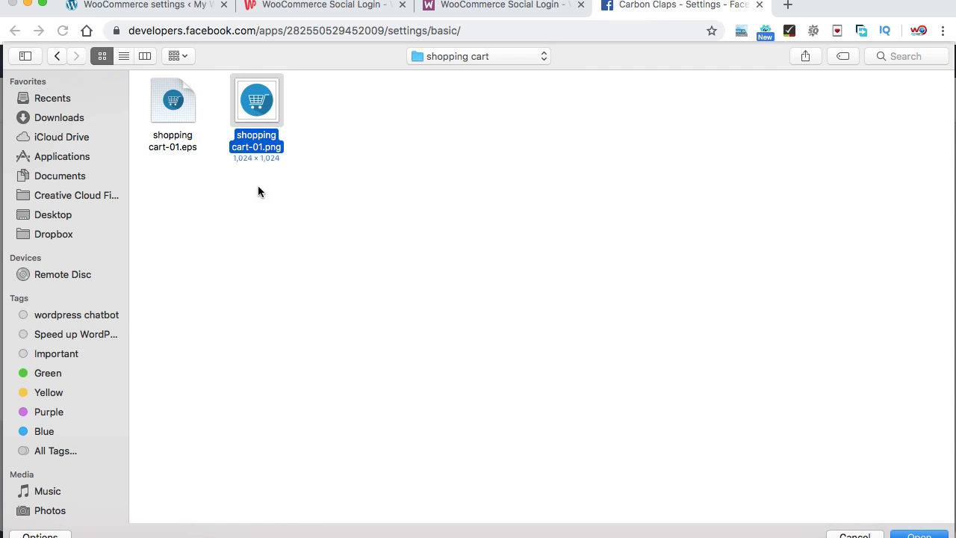
pyautogui.click(907, 535)
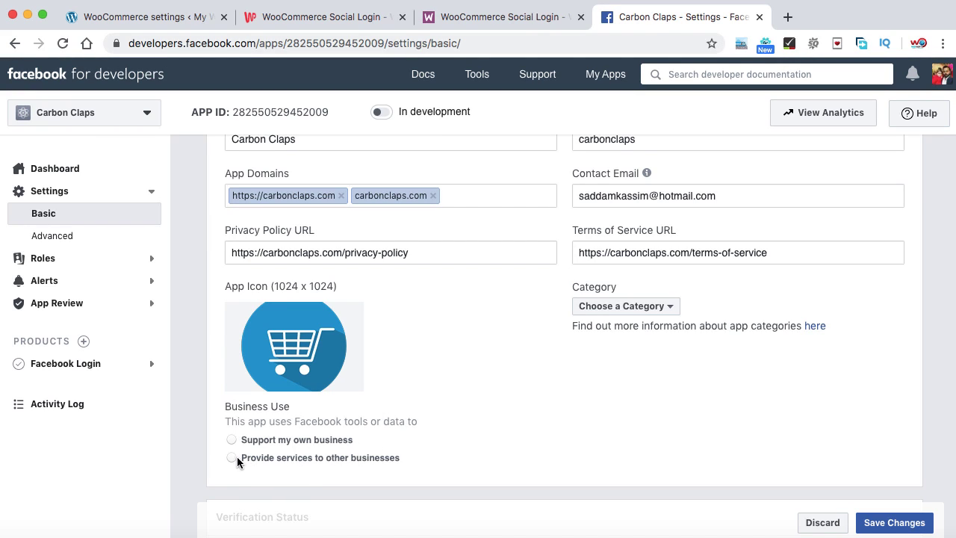
# Step: Choose Shopping as the Carbon Claps app category, check the Site URL, and save changes
pyautogui.click(641, 306)
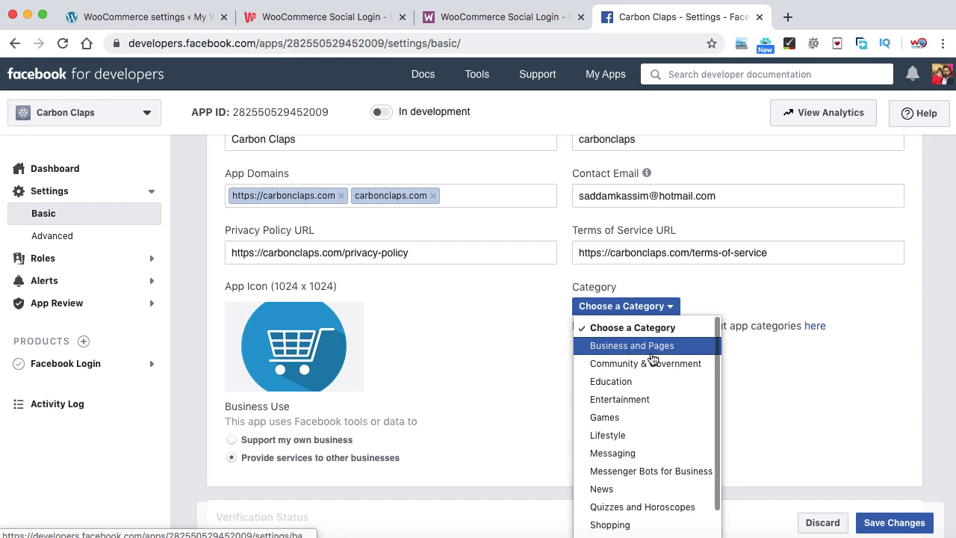
pyautogui.scroll(-1, 652, 361)
pyautogui.scroll(-1, 656, 397)
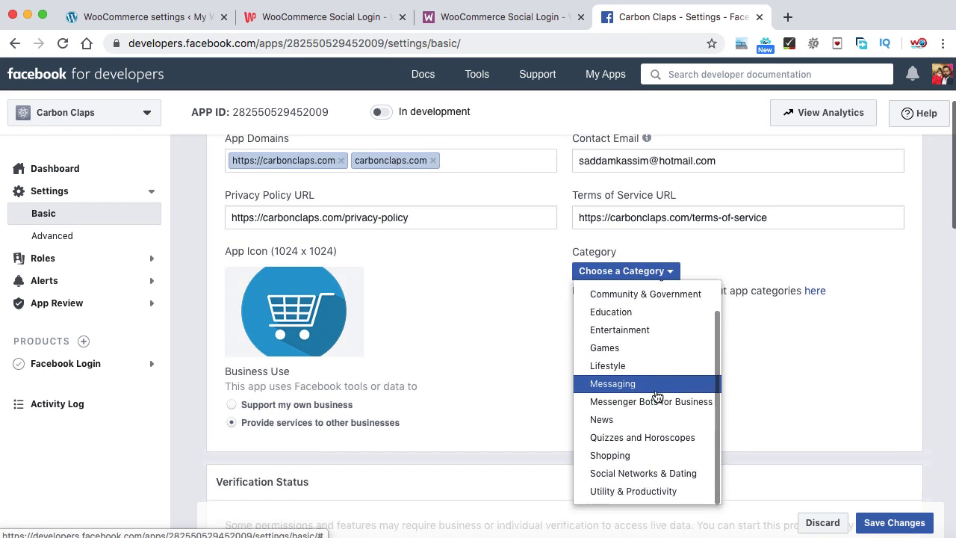
pyautogui.click(625, 454)
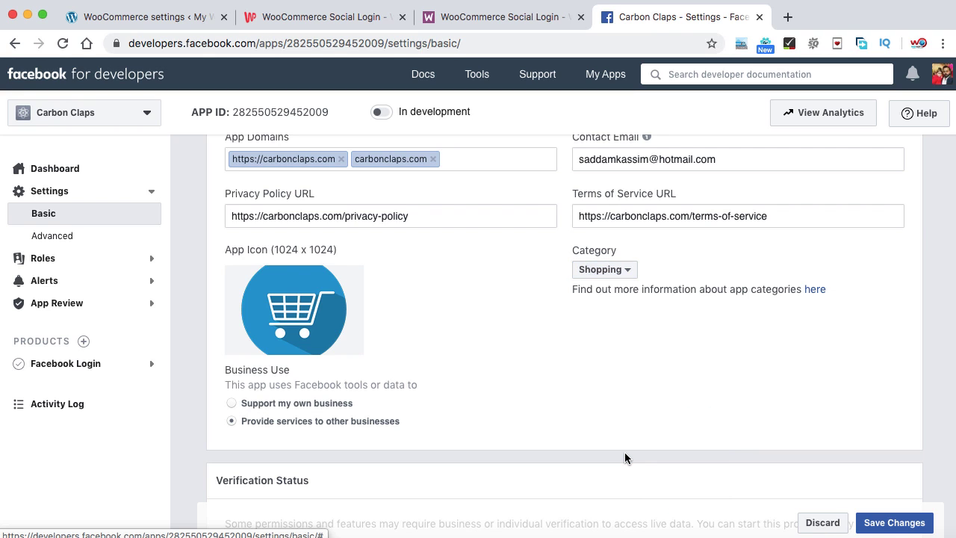
pyautogui.scroll(-8, 673, 421)
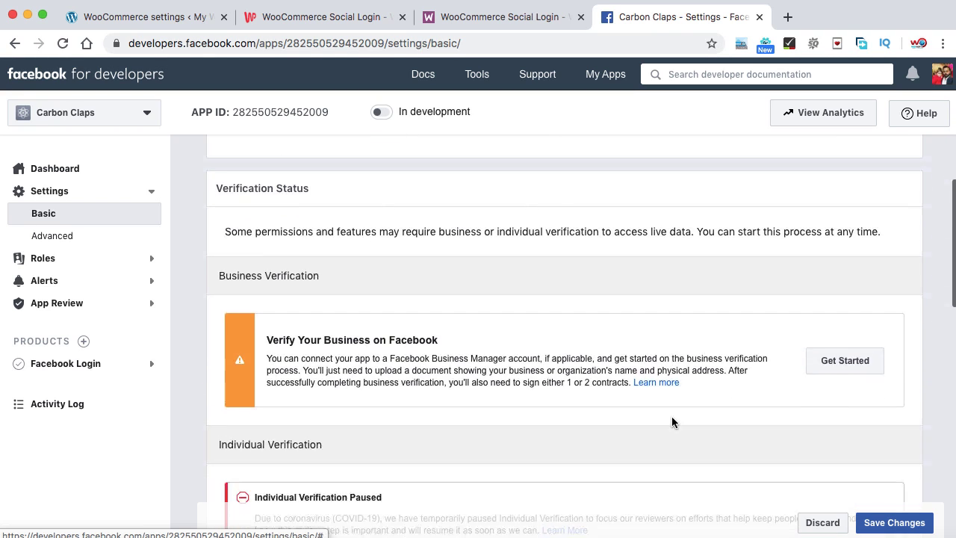
pyautogui.scroll(-3, 673, 423)
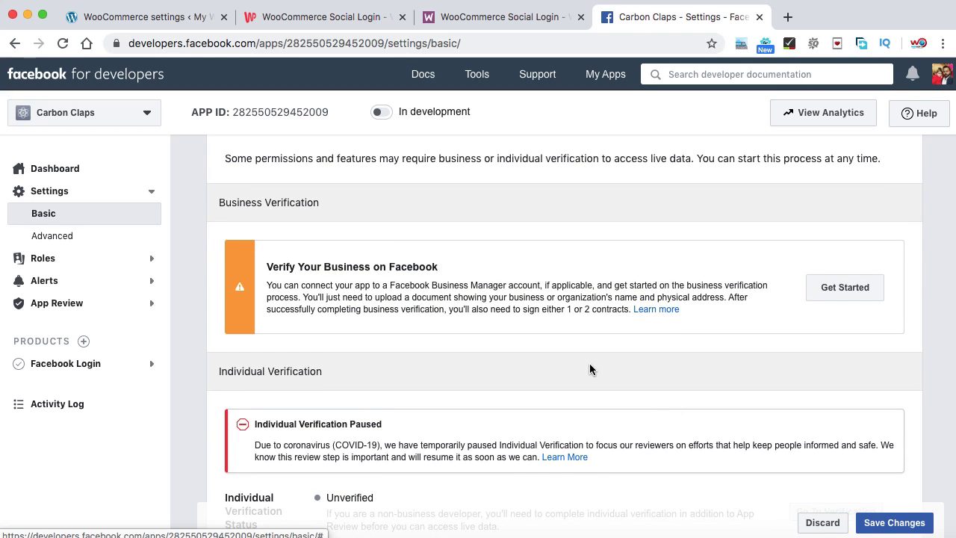
pyautogui.scroll(-10, 590, 369)
pyautogui.scroll(-12, 590, 366)
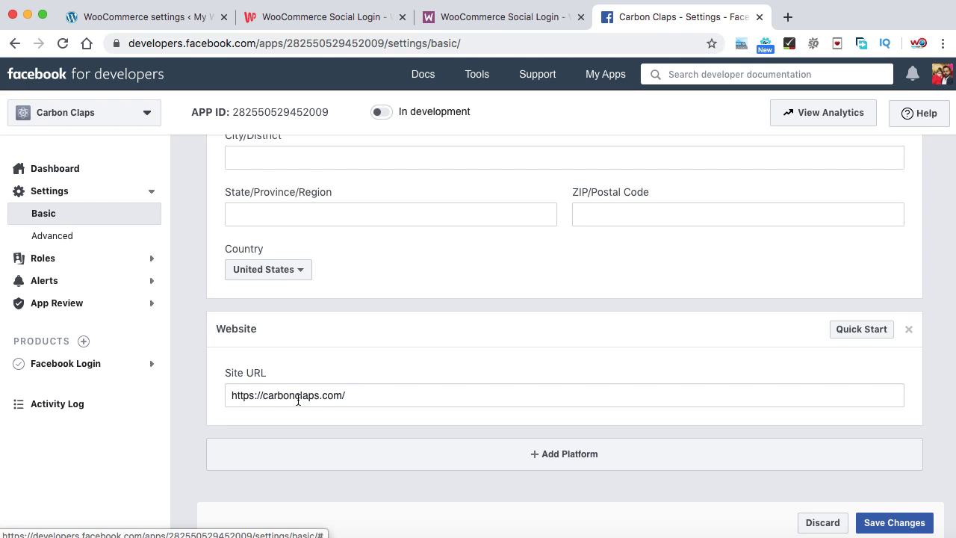
pyautogui.click(893, 525)
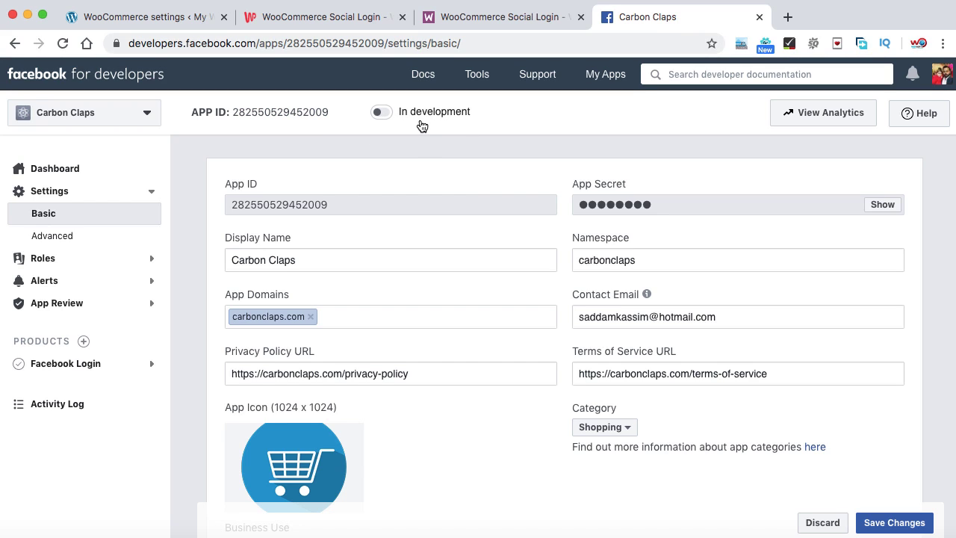
# Step: Switch the Carbon Claps app to Live mode and copy its App ID
pyautogui.click(382, 113)
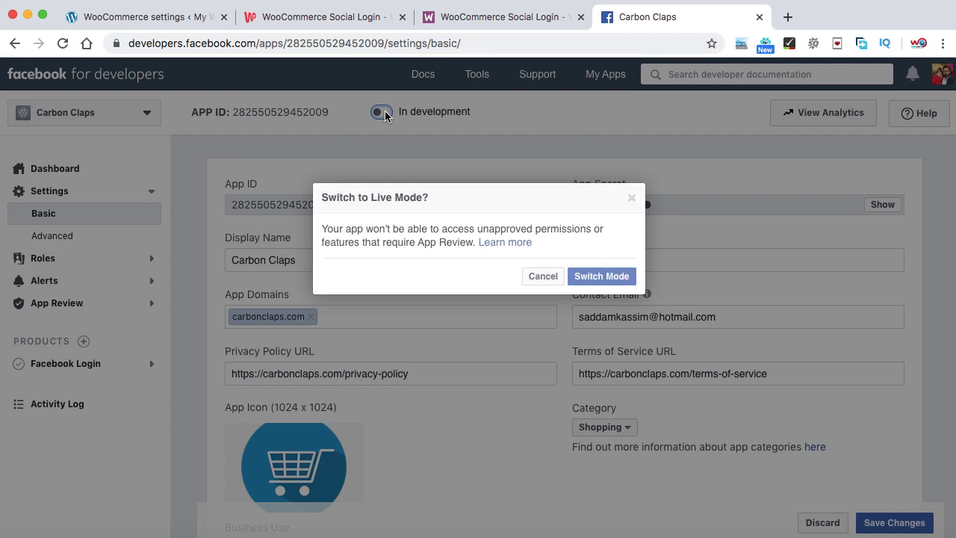
pyautogui.click(606, 283)
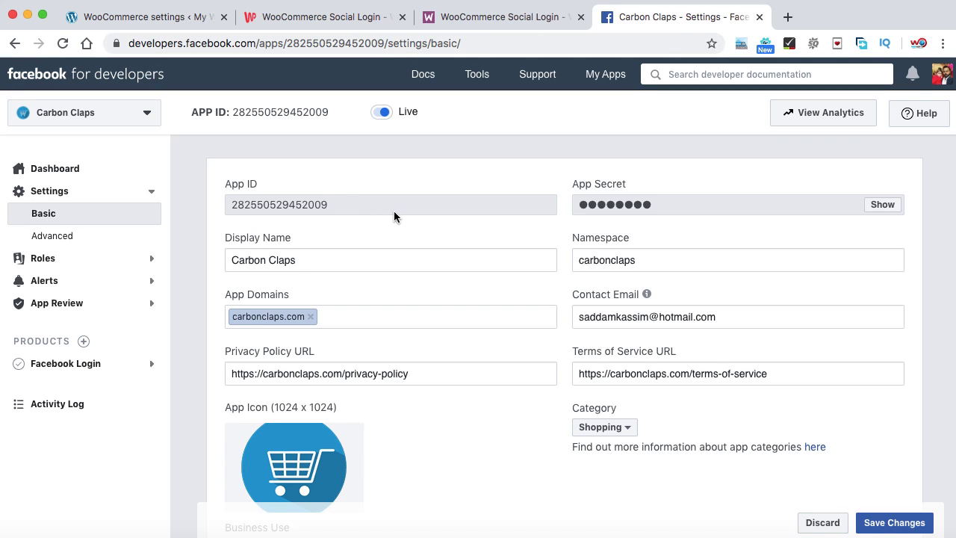
pyautogui.moveTo(332, 205); pyautogui.dragTo(234, 204)
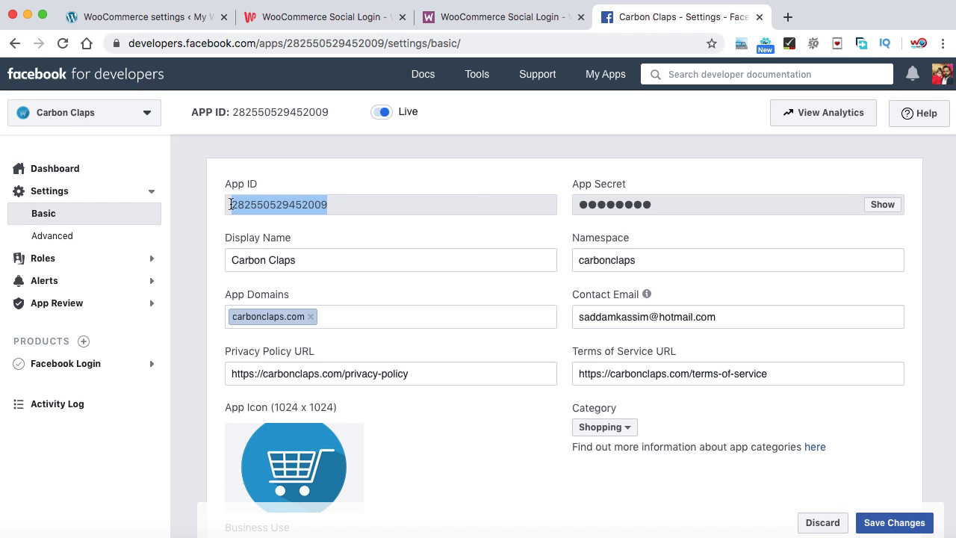
pyautogui.click(129, 17)
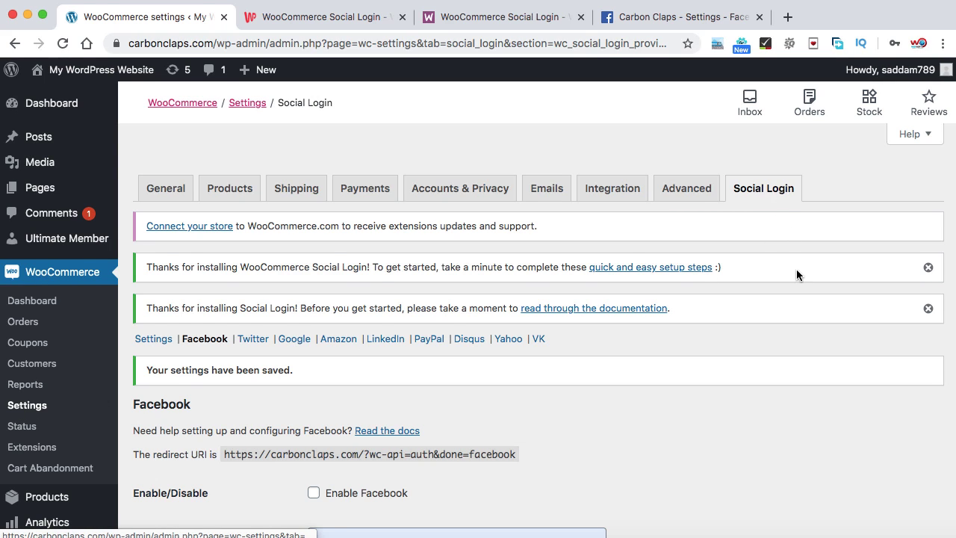
# Step: Tick Enable Facebook and replace the App ID field's value with the copied App ID
pyautogui.scroll(-4, 796, 269)
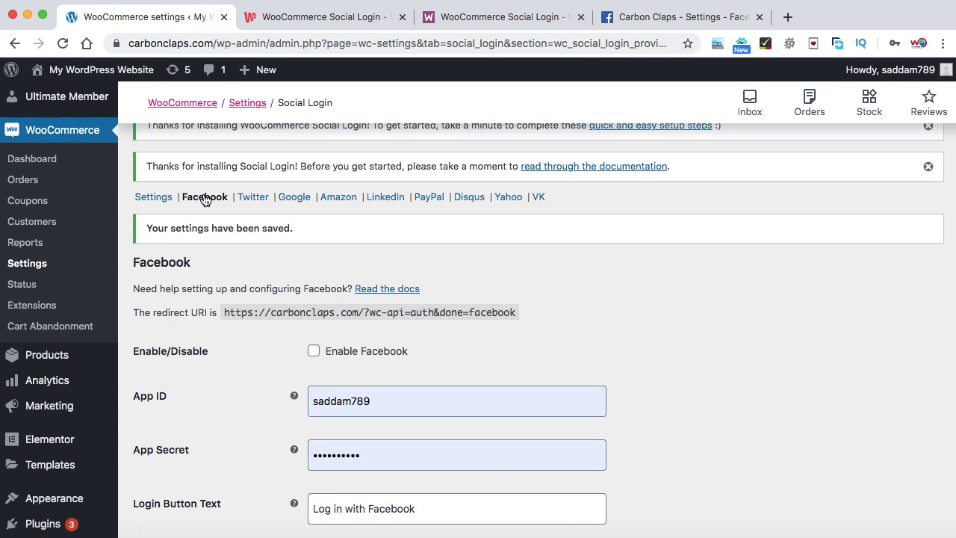
pyautogui.scroll(-3, 316, 271)
pyautogui.click(314, 235)
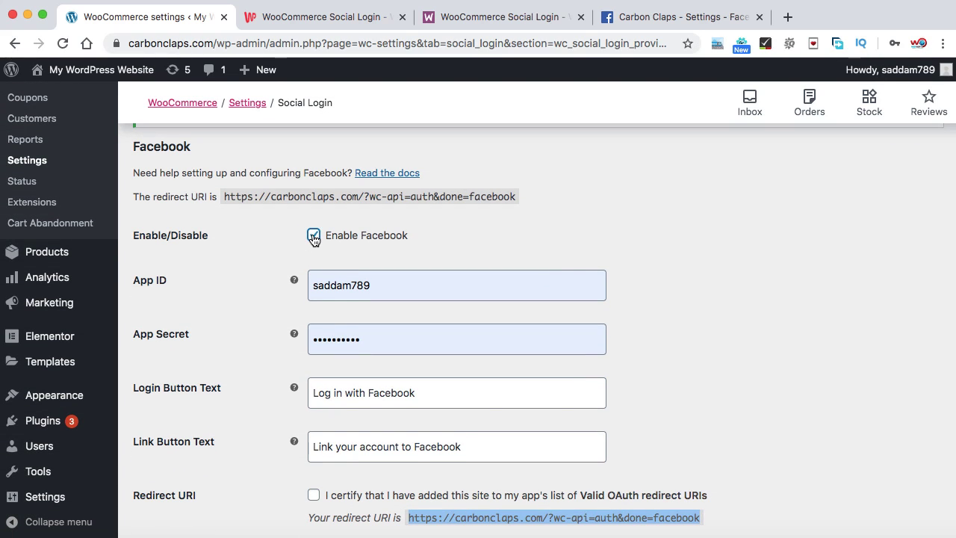
pyautogui.moveTo(383, 286); pyautogui.dragTo(311, 287)
pyautogui.hotkey('ctrl', 'v')
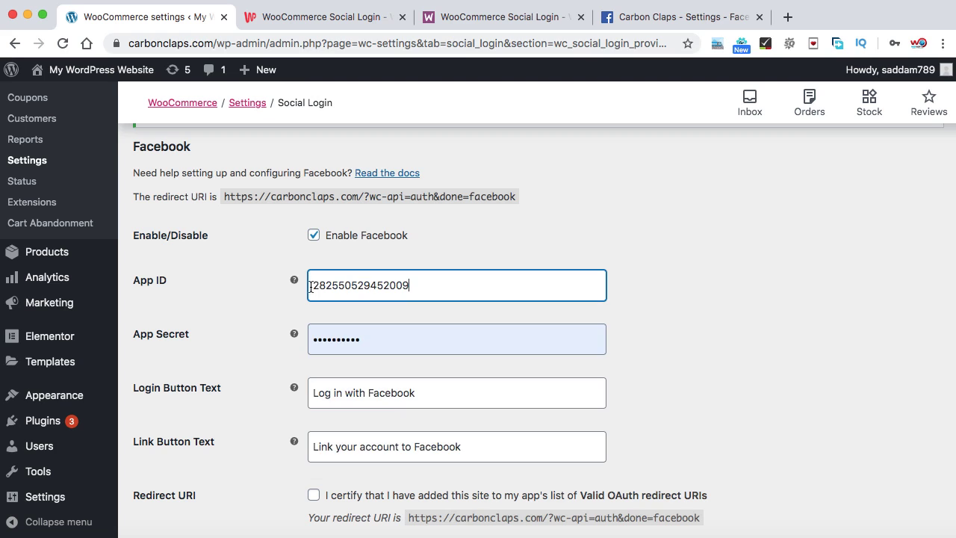
pyautogui.click(240, 293)
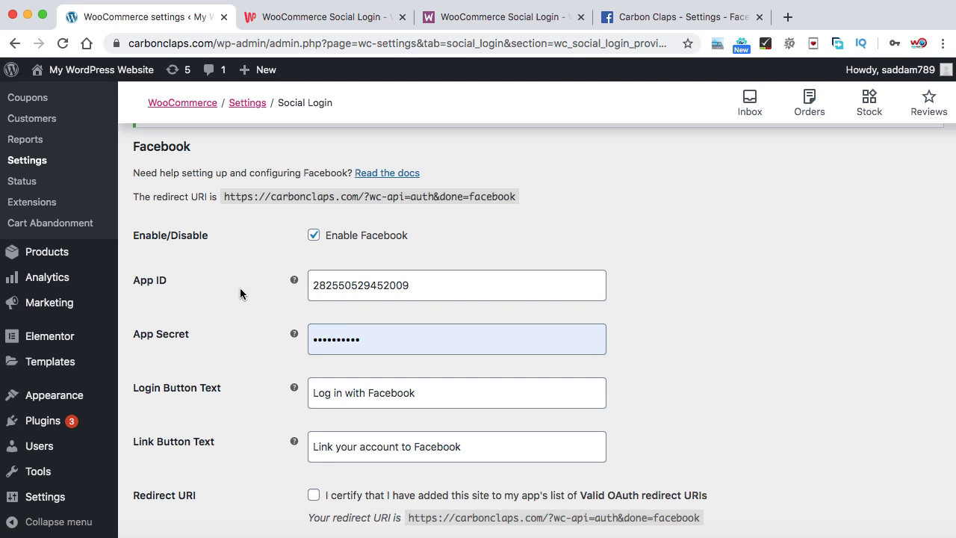
pyautogui.scroll(-2, 240, 288)
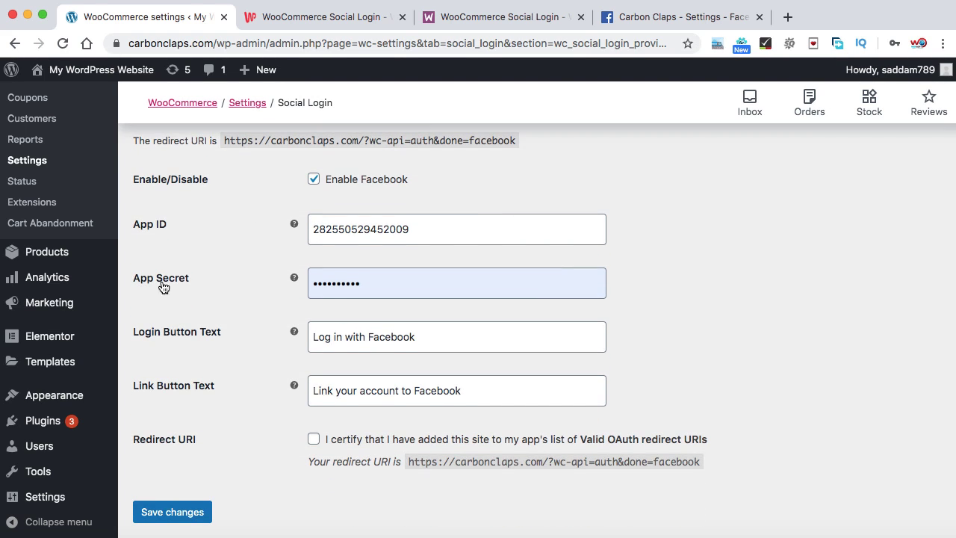
# Step: Reveal the Carbon Claps app secret by re-entering the account password, and copy it
pyautogui.click(672, 23)
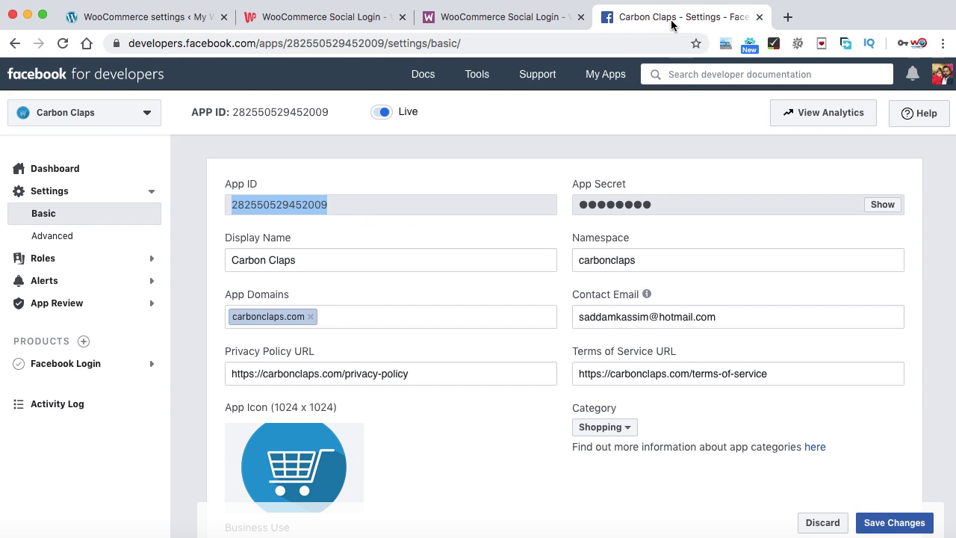
pyautogui.click(882, 205)
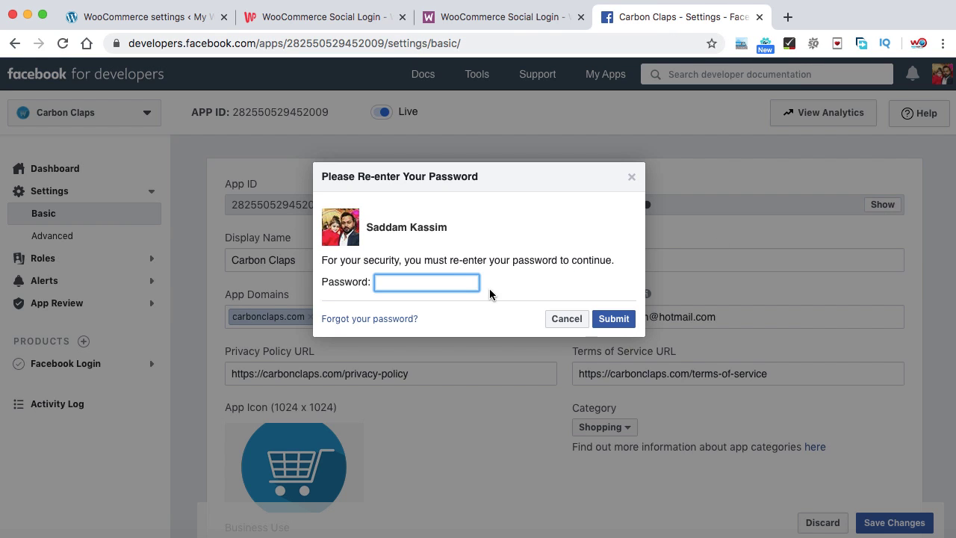
pyautogui.press('super+backslash')
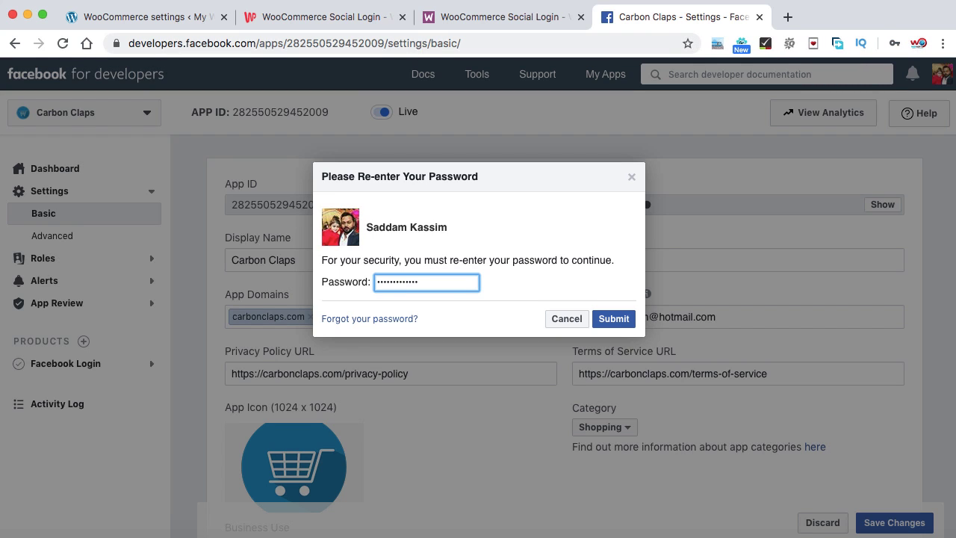
pyautogui.click(613, 319)
pyautogui.moveTo(770, 209); pyautogui.dragTo(577, 213)
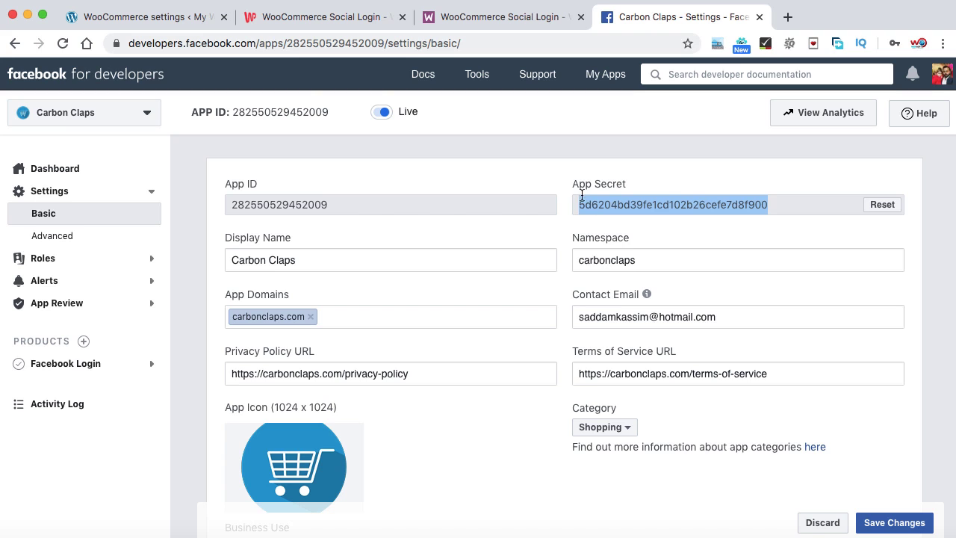
# Step: Paste the app secret into the WooCommerce App Secret field, replacing the old value
pyautogui.click(149, 17)
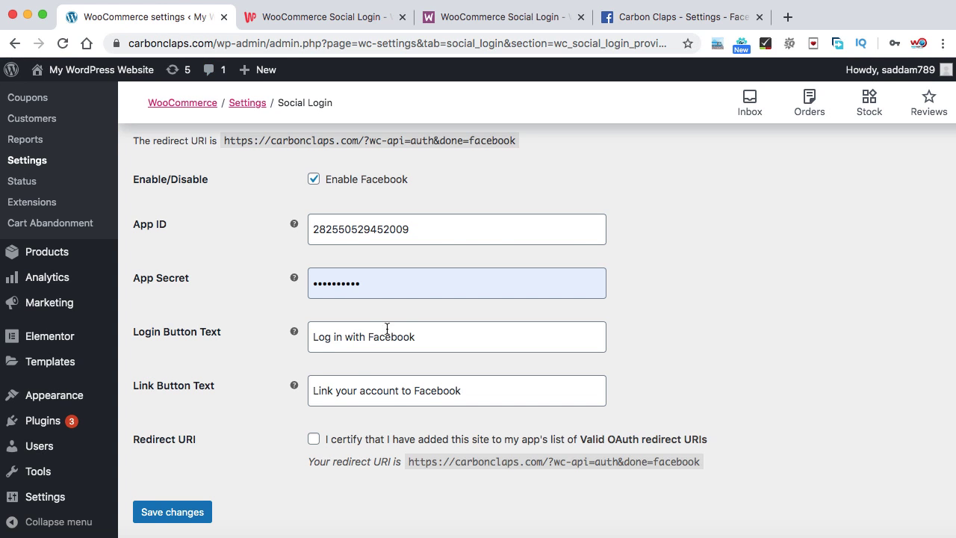
pyautogui.moveTo(393, 282); pyautogui.dragTo(310, 281)
pyautogui.press('super+v')
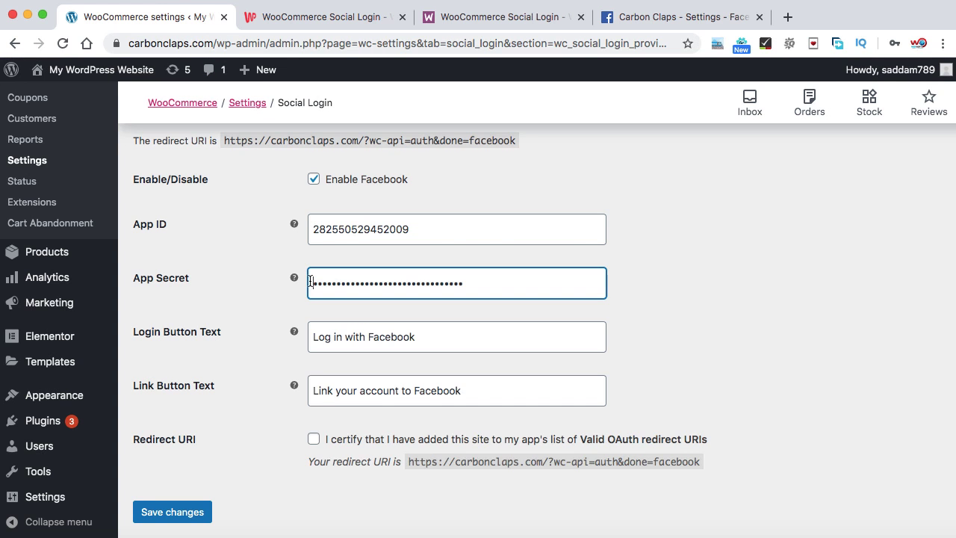
pyautogui.scroll(-1, 239, 303)
pyautogui.click(177, 407)
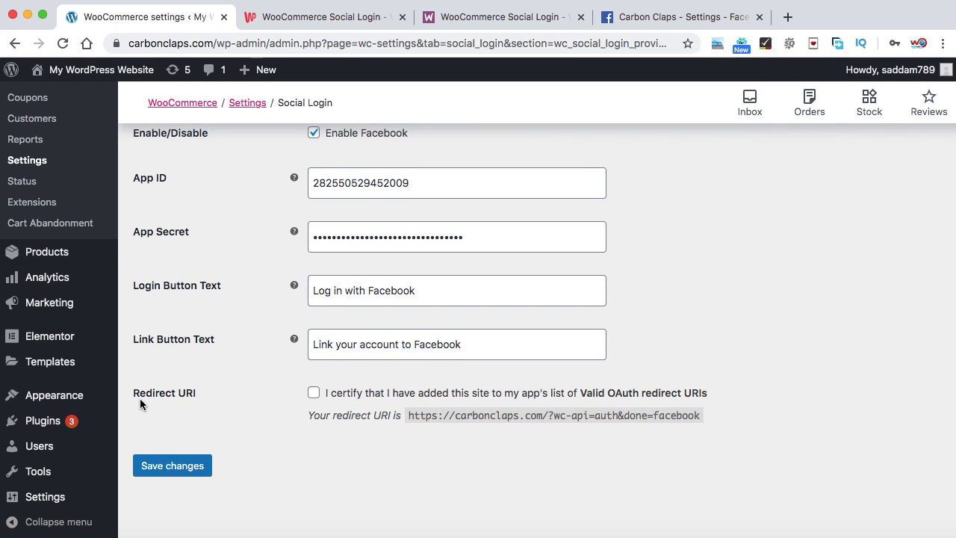
pyautogui.moveTo(407, 416); pyautogui.dragTo(698, 417)
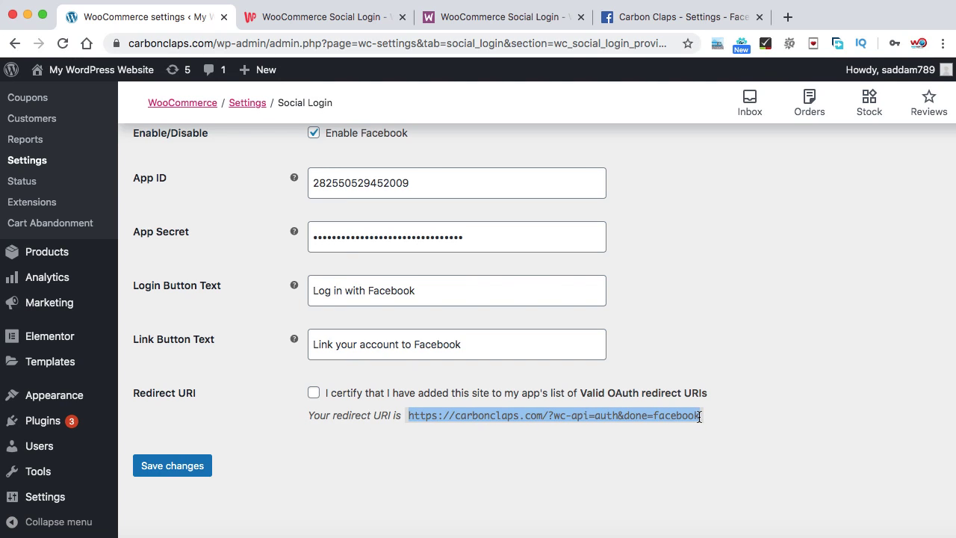
pyautogui.rightClick(699, 417)
pyautogui.click(637, 447)
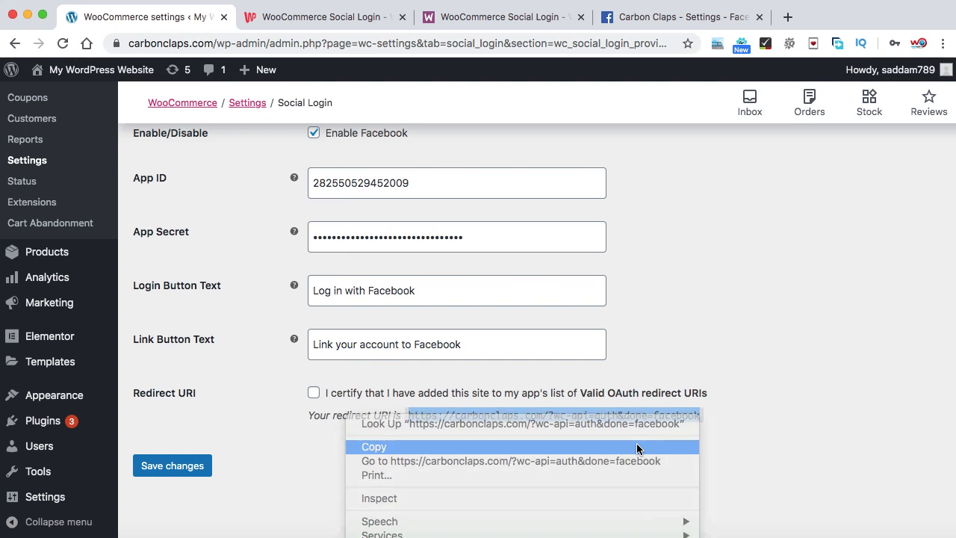
# Step: Open the Carbon Claps app's Facebook Login settings
pyautogui.click(672, 18)
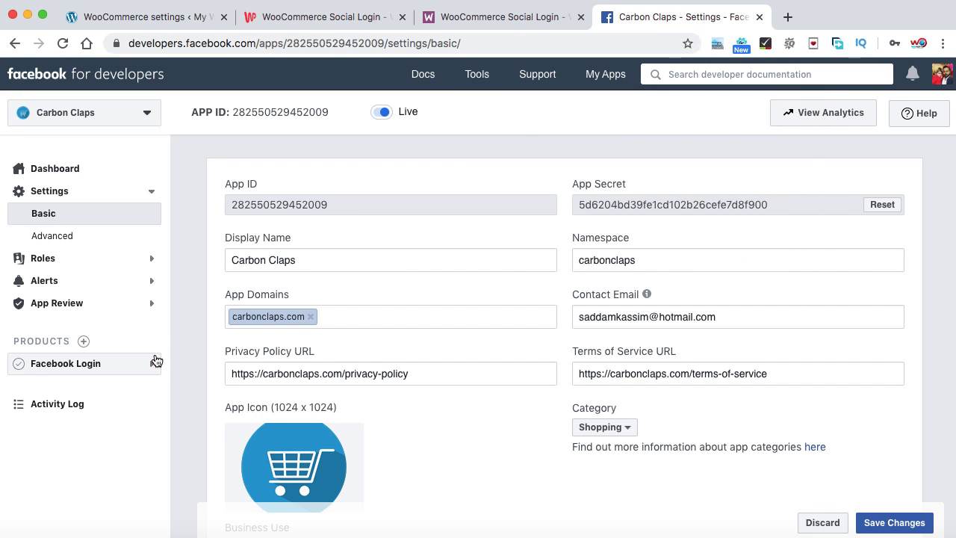
pyautogui.click(92, 364)
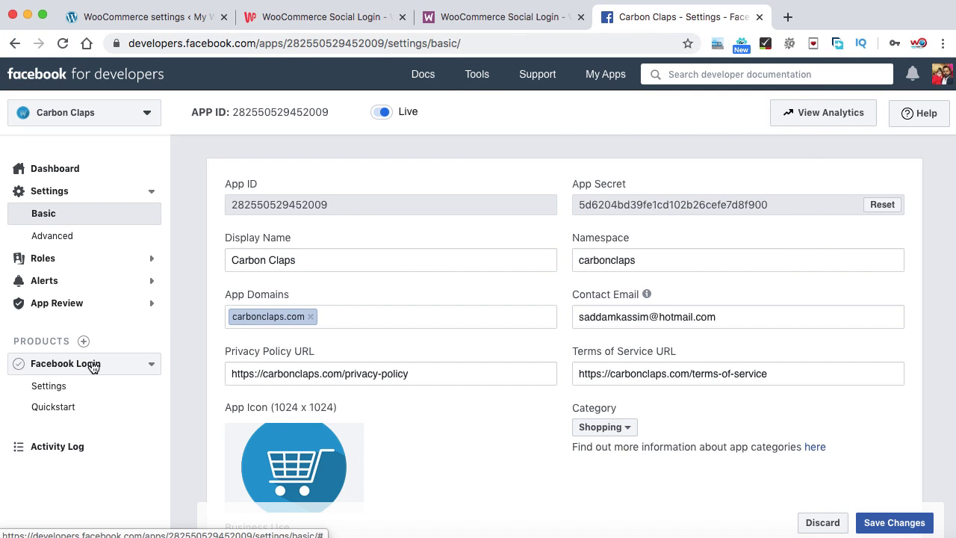
pyautogui.click(60, 387)
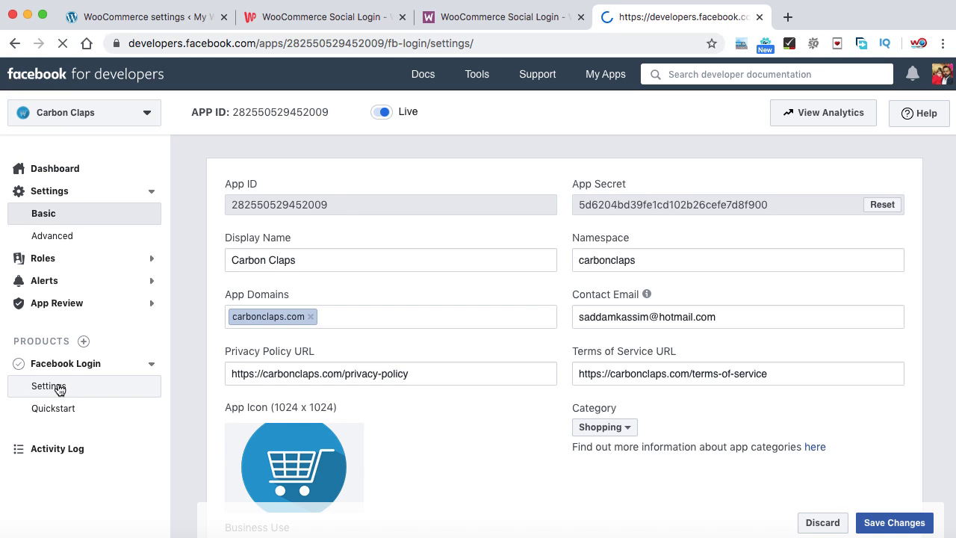
pyautogui.scroll(-3, 345, 354)
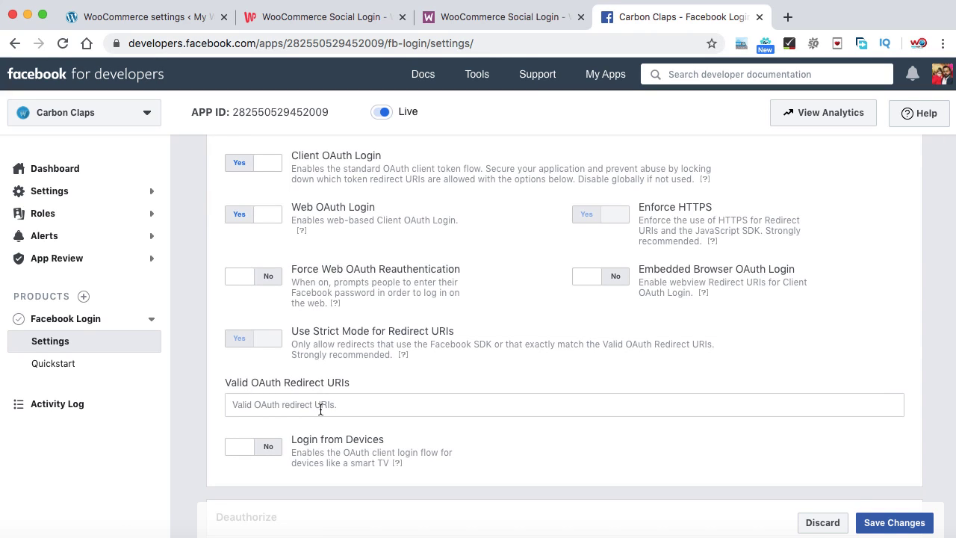
pyautogui.press('super+v')
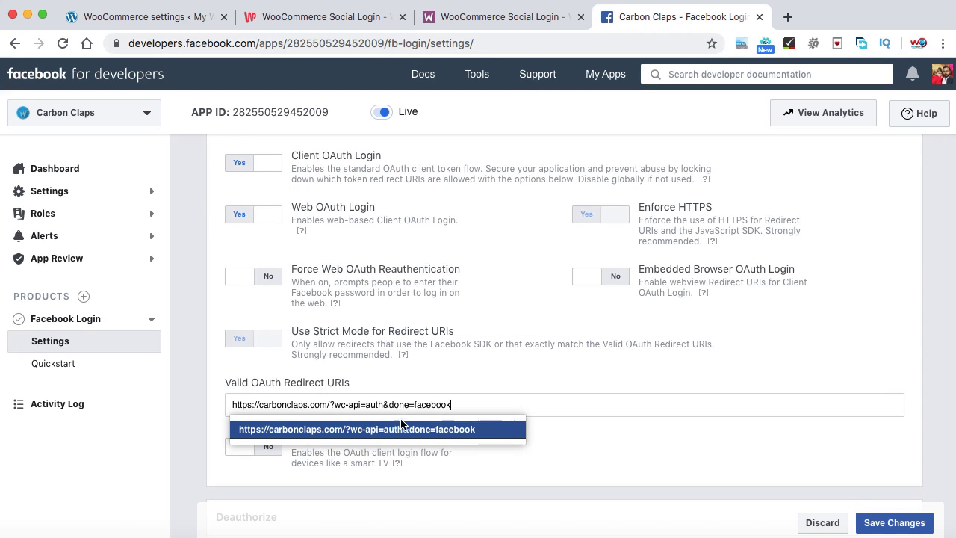
pyautogui.click(388, 429)
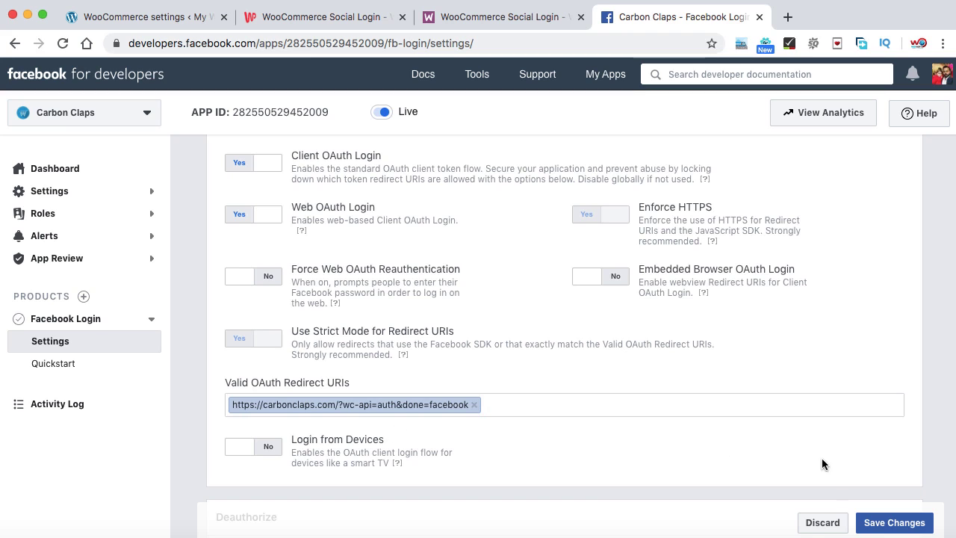
pyautogui.click(889, 523)
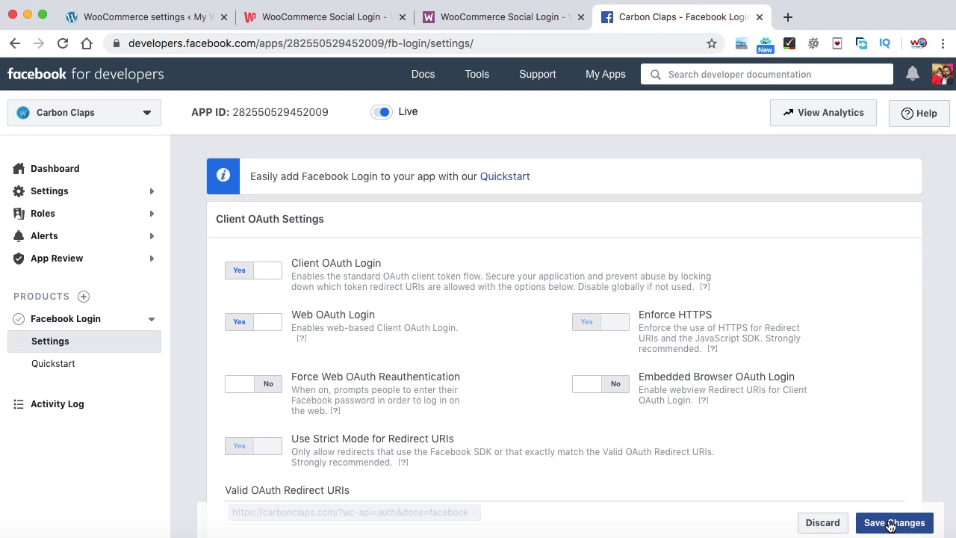
pyautogui.click(893, 523)
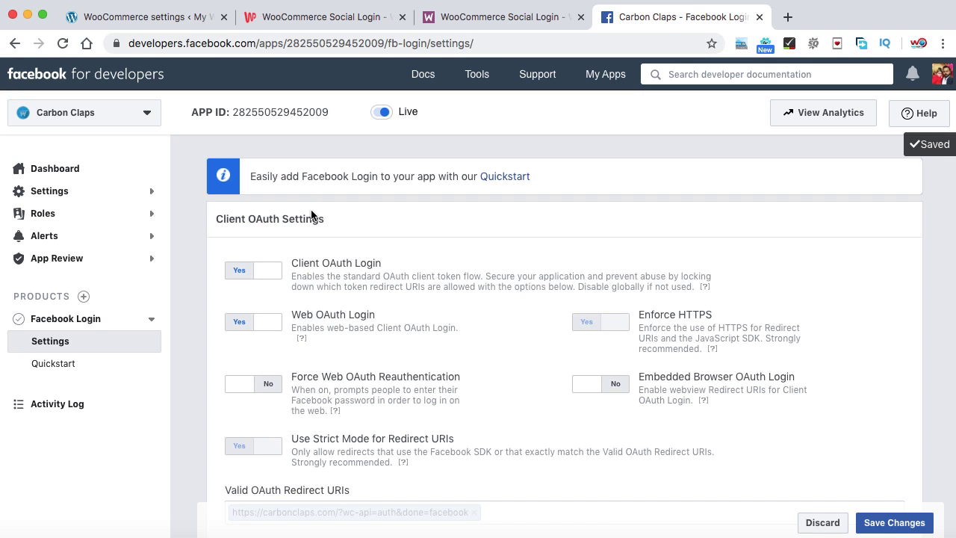
pyautogui.click(141, 16)
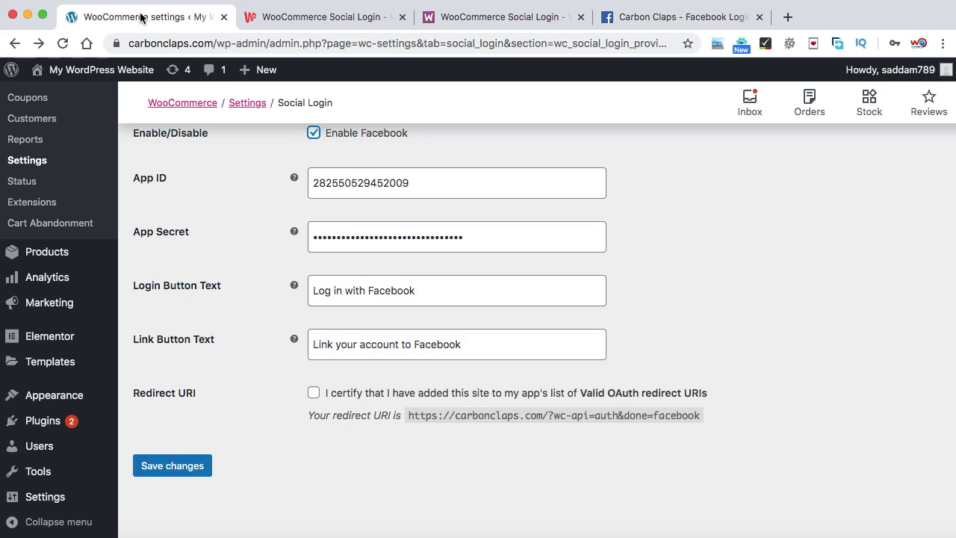
# Step: Tick the redirect URI certification checkbox and save the Facebook social login settings
pyautogui.click(314, 394)
pyautogui.click(173, 470)
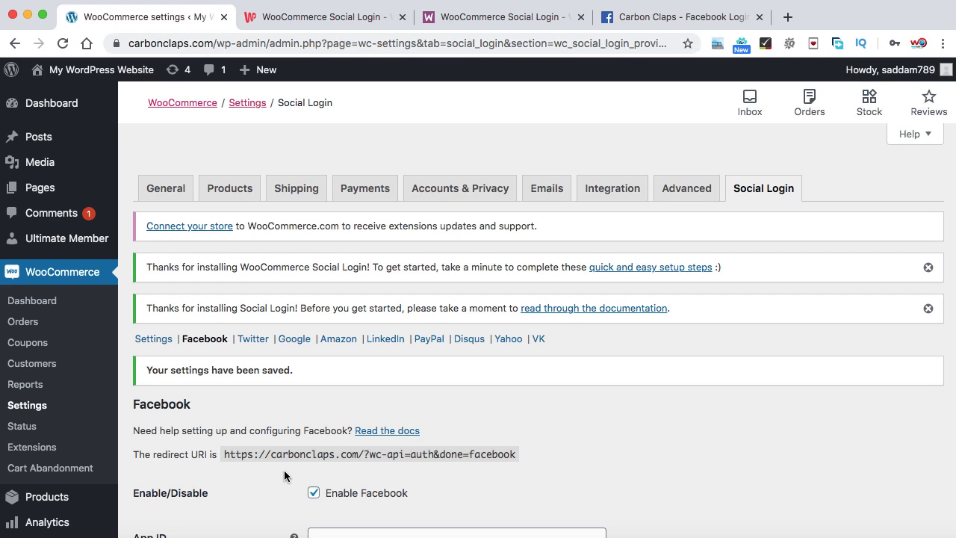
pyautogui.moveTo(129, 42); pyautogui.dragTo(215, 42)
# Step: Log out of WordPress admin and load carbonclaps.com/my-account down to its login form
pyautogui.moveTo(893, 75)
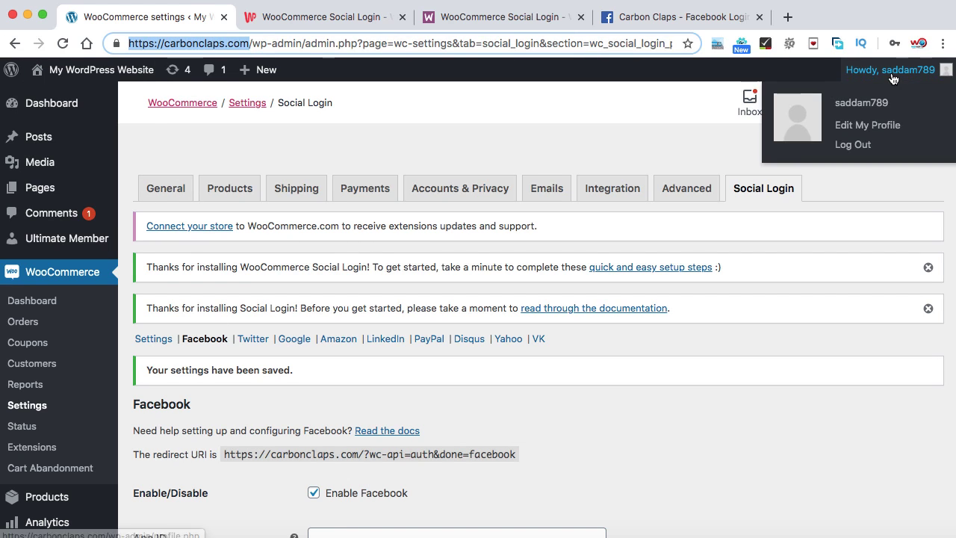
pyautogui.click(853, 145)
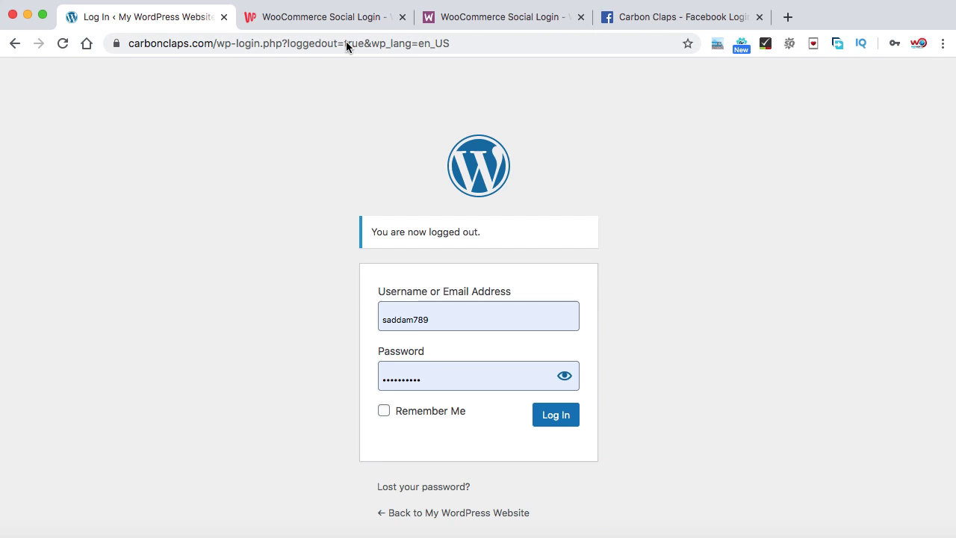
pyautogui.click(346, 42)
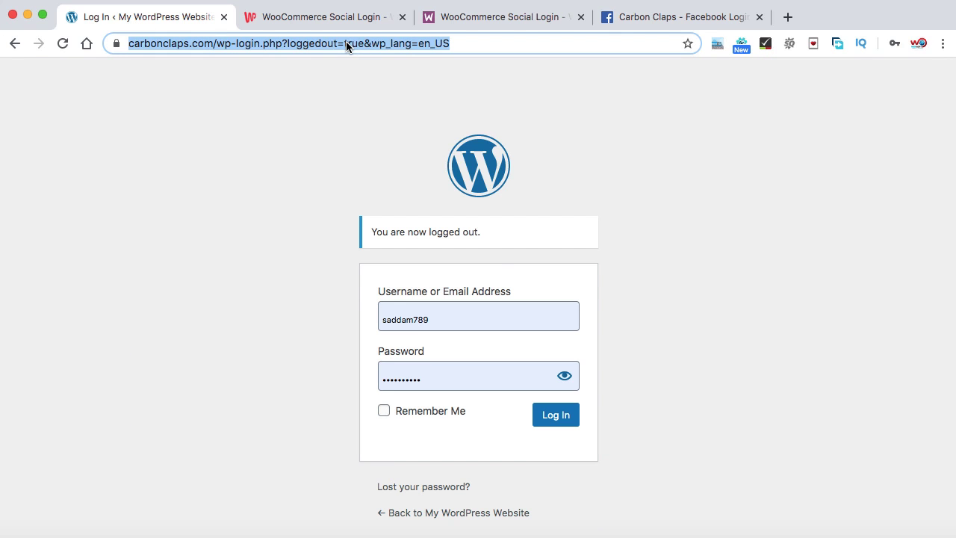
pyautogui.hotkey('ctrl', 'v')
pyautogui.write('my-accou')
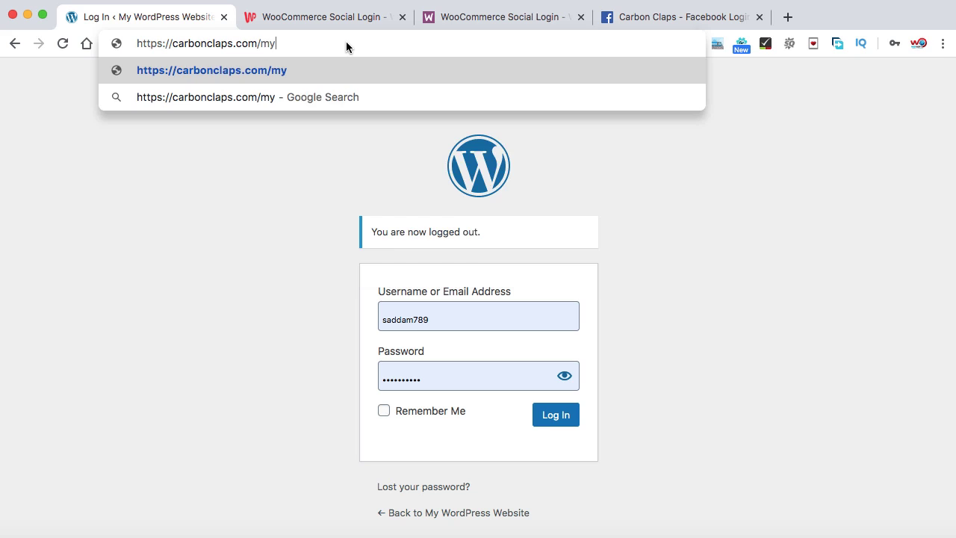
pyautogui.write('nt')
pyautogui.press('Return')
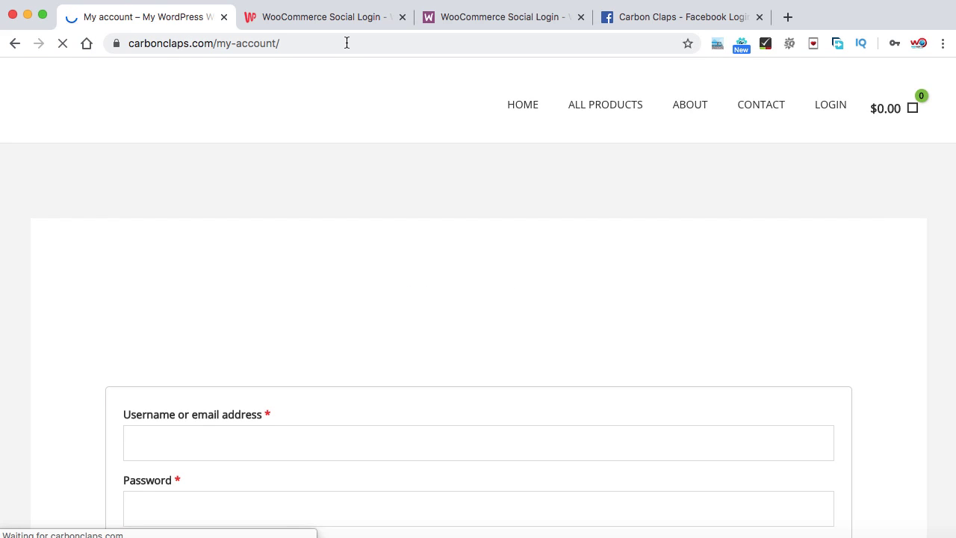
pyautogui.scroll(-4, 344, 301)
pyautogui.scroll(-2, 344, 307)
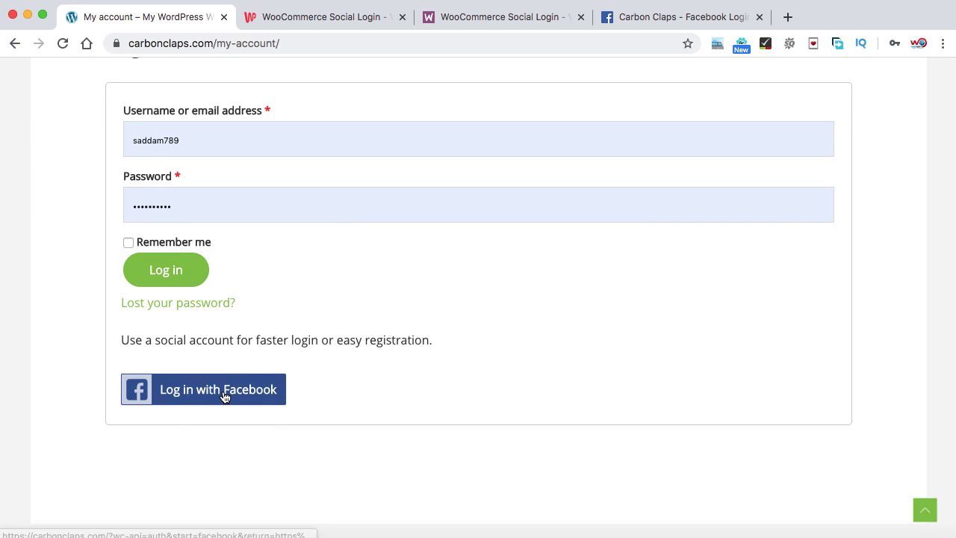
# Step: Log out of Facebook from the account menu on the developers page
pyautogui.click(662, 17)
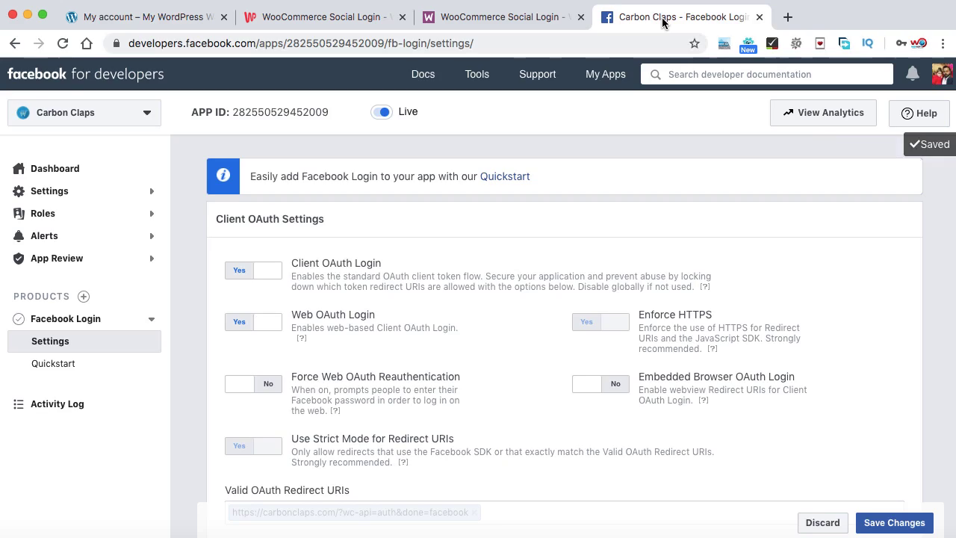
pyautogui.click(942, 74)
pyautogui.click(943, 74)
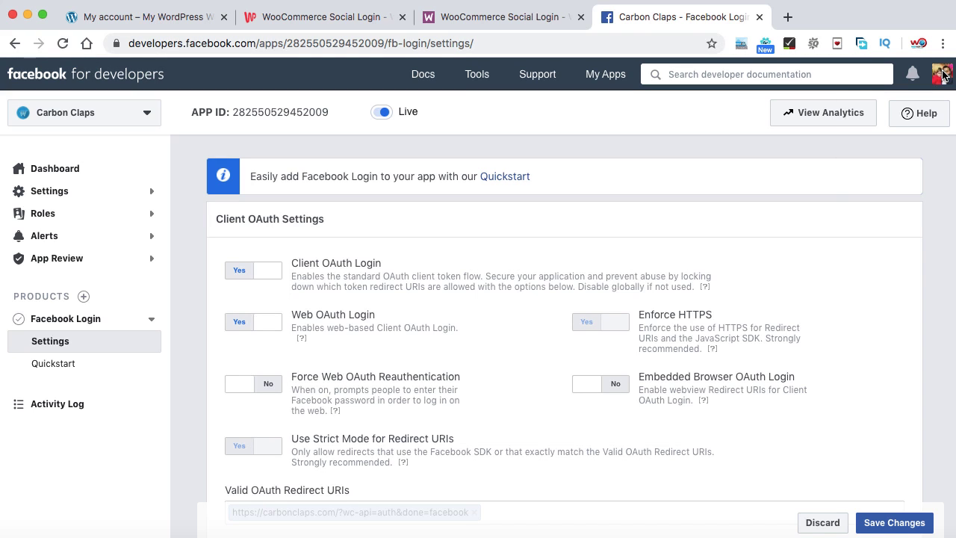
pyautogui.click(944, 75)
pyautogui.click(895, 213)
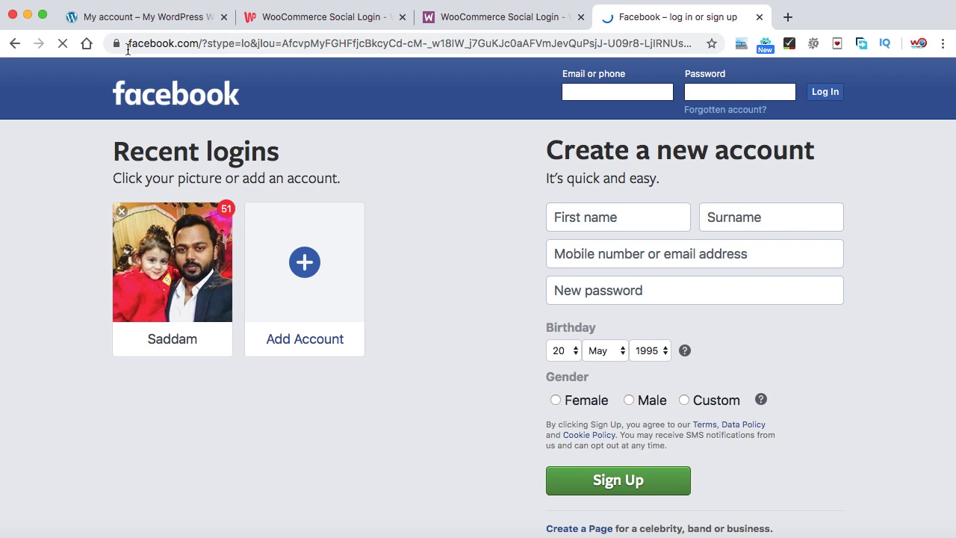
# Step: Log in to the store with Facebook using the account password, allowing Carbon Claps access
pyautogui.click(142, 16)
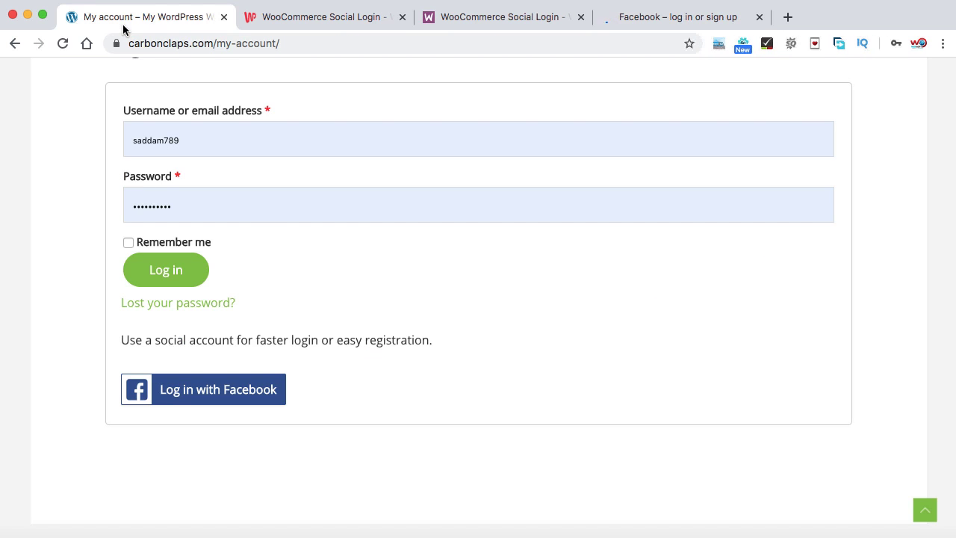
pyautogui.click(219, 393)
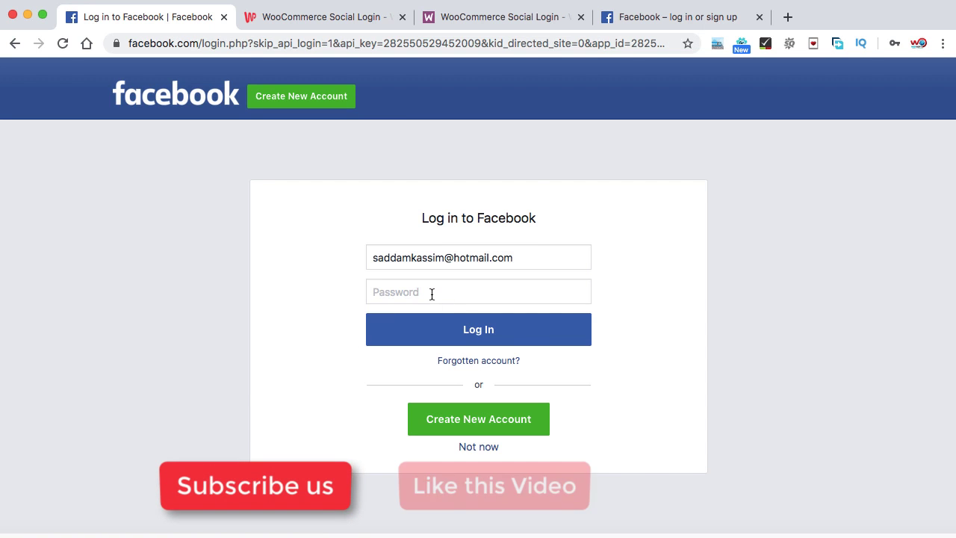
pyautogui.write('axxxxxxxxxxxxx')
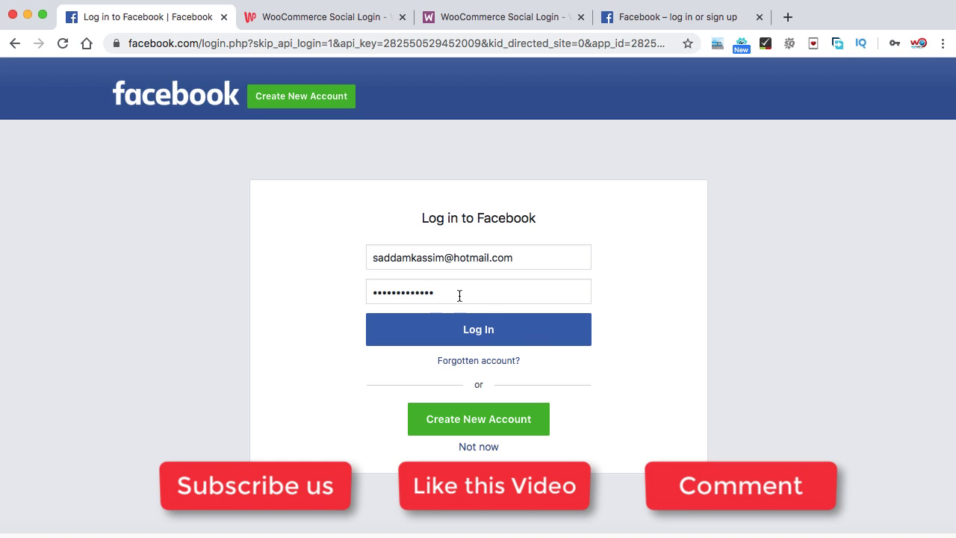
pyautogui.click(481, 330)
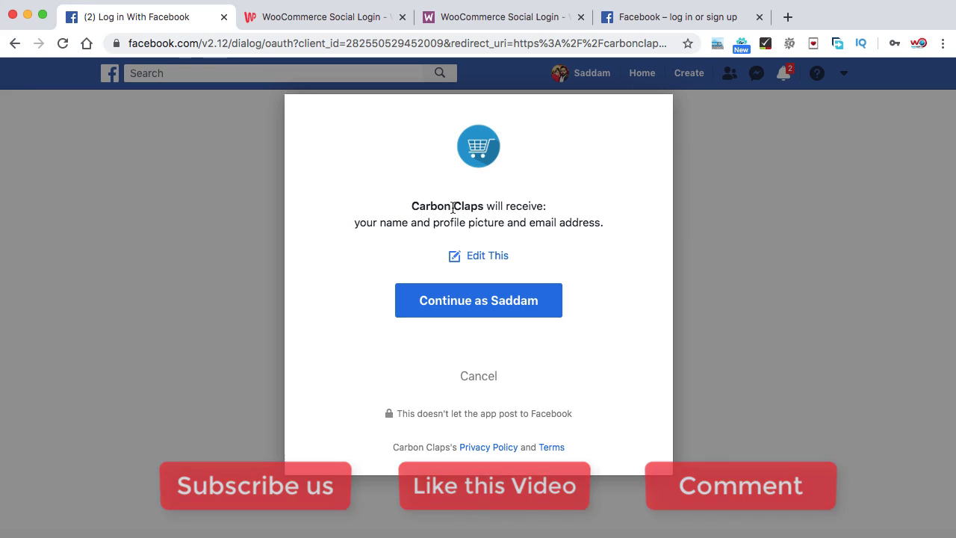
pyautogui.click(478, 302)
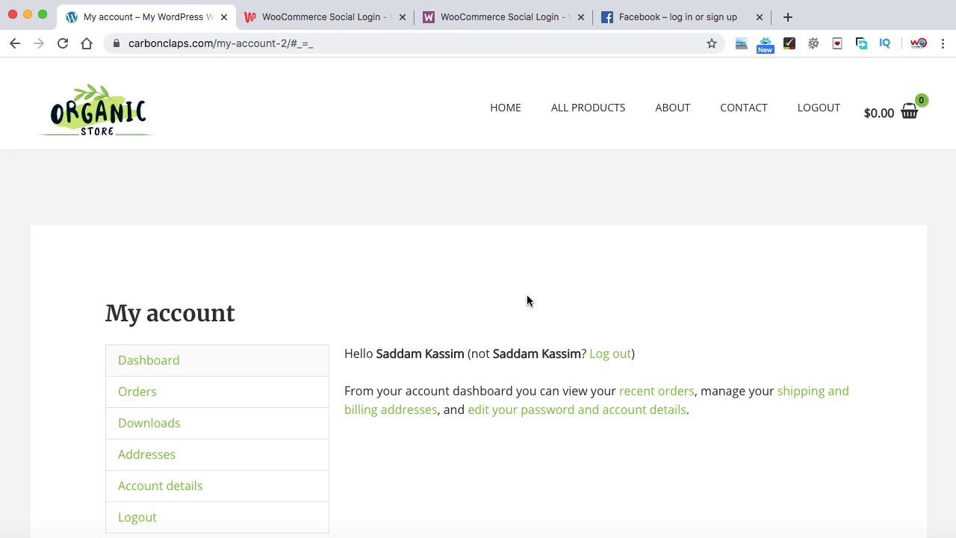
pyautogui.moveTo(378, 356); pyautogui.dragTo(460, 357)
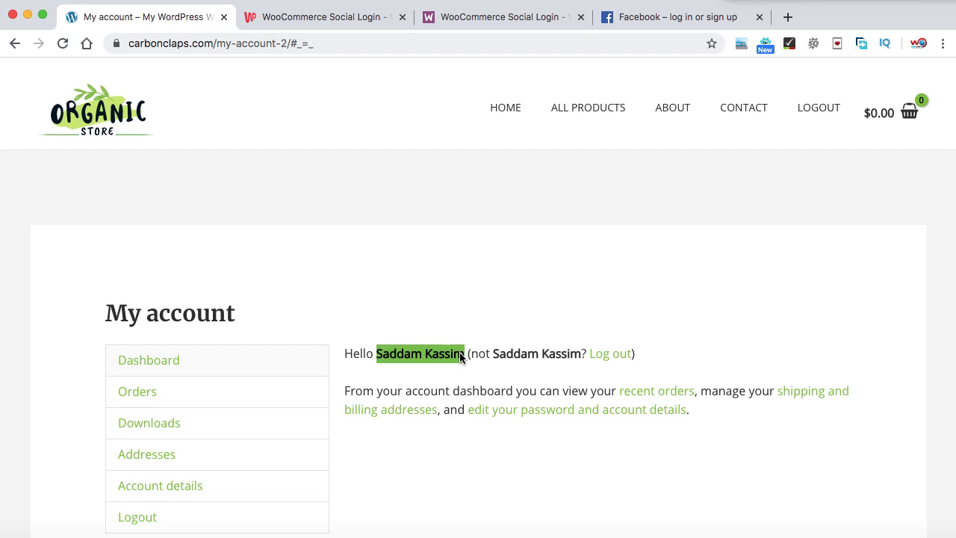